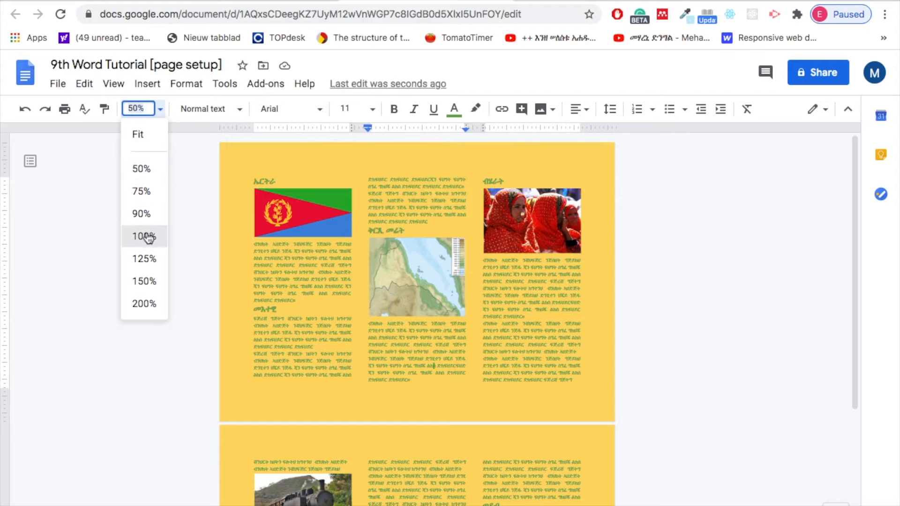
- Examine the finished three-column document with its pictures at 100% zoom, and return the view to 50%
scroll(347, 296, down, 5)
scroll(347, 309, down, 9)
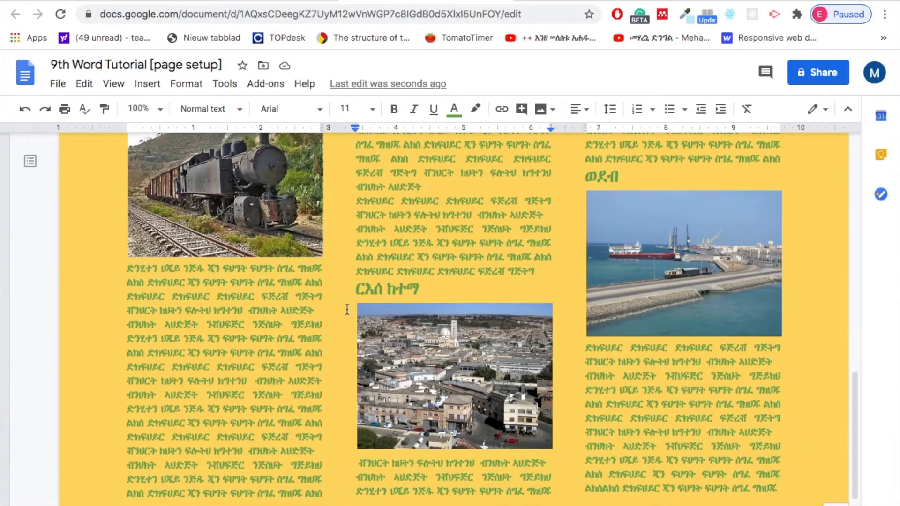
scroll(347, 309, up, 13)
click(139, 109)
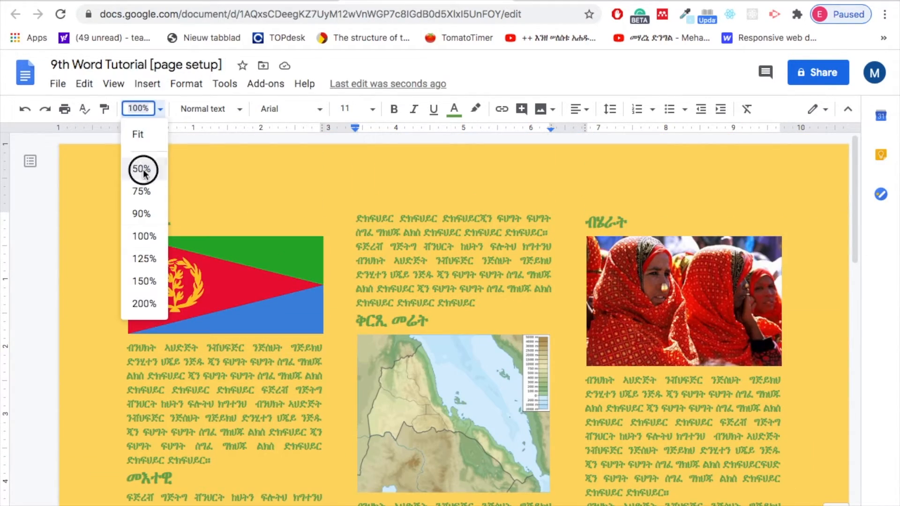
click(143, 169)
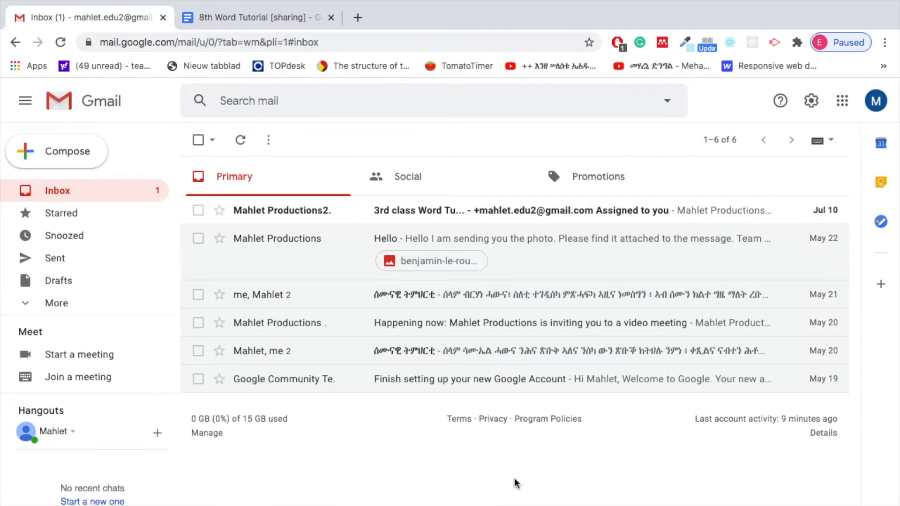
- Switch from Gmail to Google Drive, open the Word Tutorial folder and look through its files
click(842, 101)
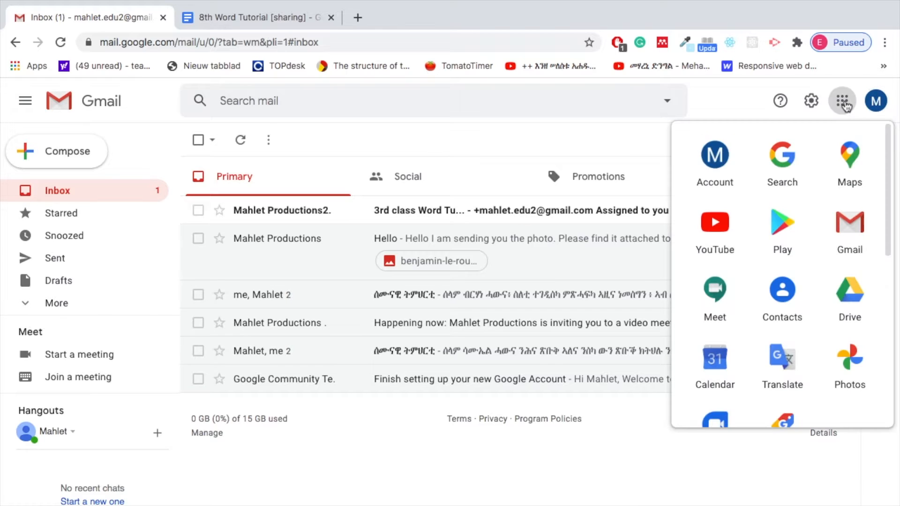
click(850, 294)
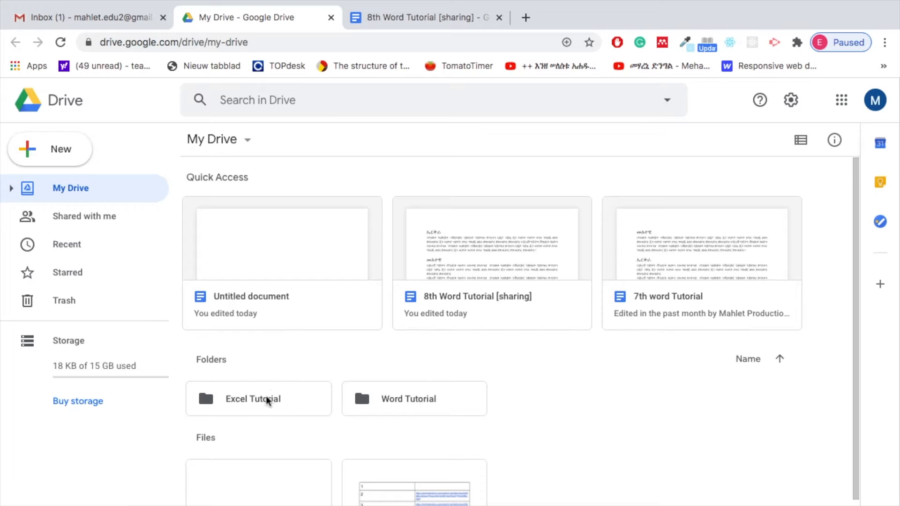
click(450, 400)
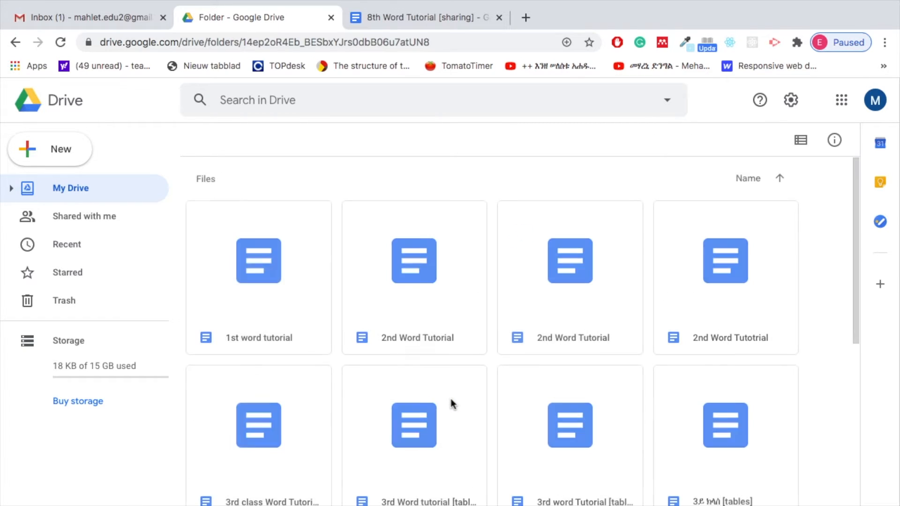
scroll(367, 424, down, 4)
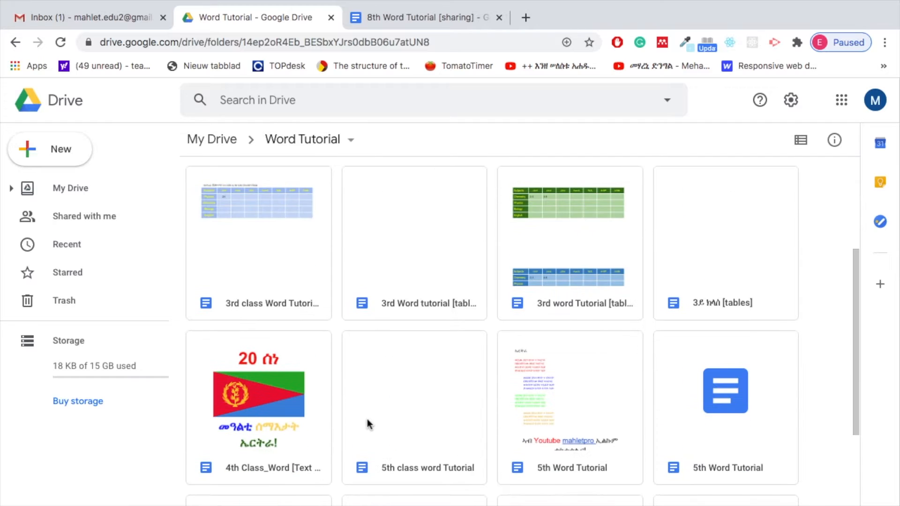
scroll(368, 424, up, 4)
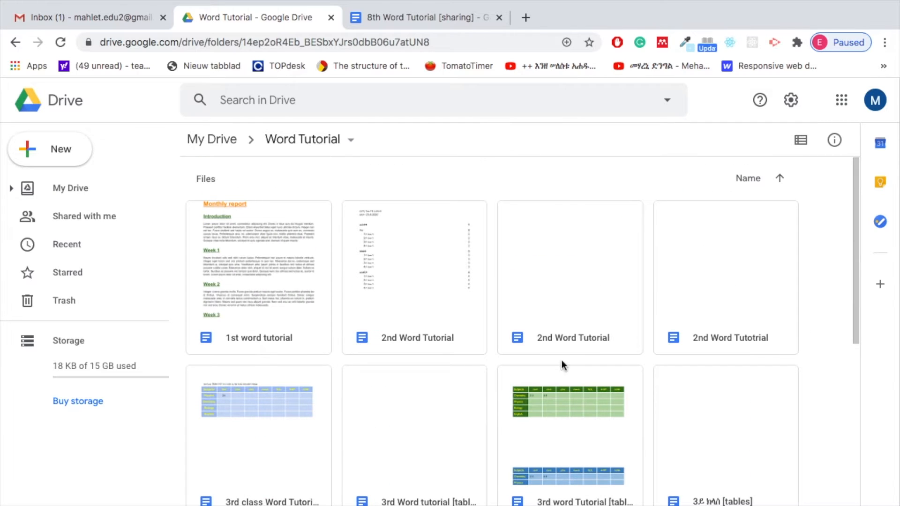
- Create a new blank Google Docs document in the Word Tutorial folder
click(61, 150)
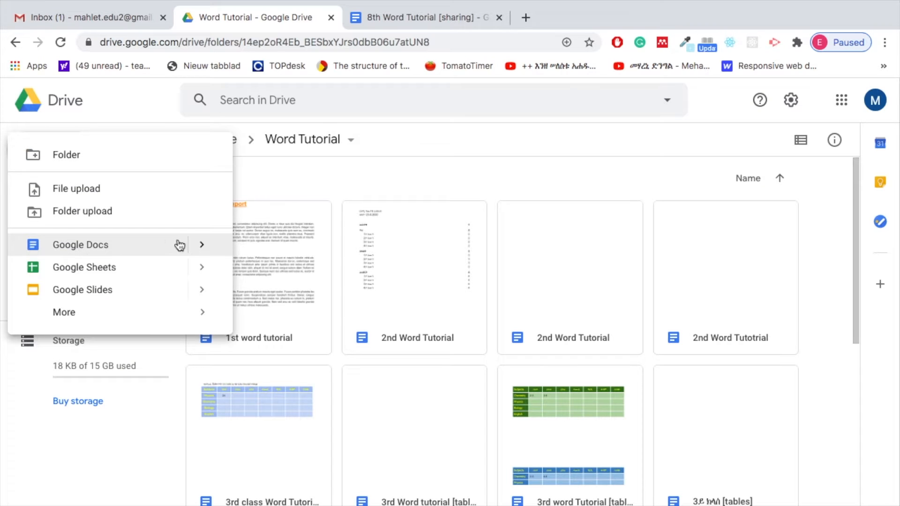
click(200, 246)
click(286, 260)
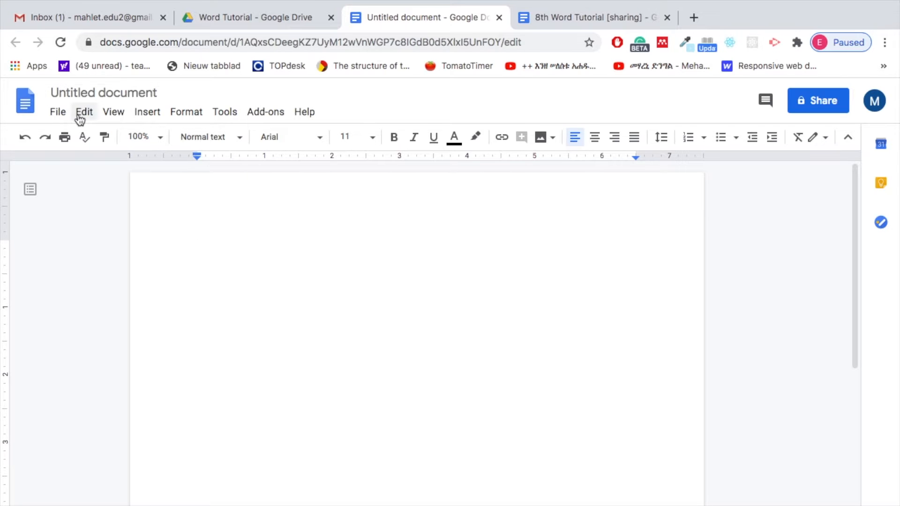
- Rename the untitled document as "9th Word Tutorial [page setup]"
click(82, 95)
text(9th Word R)
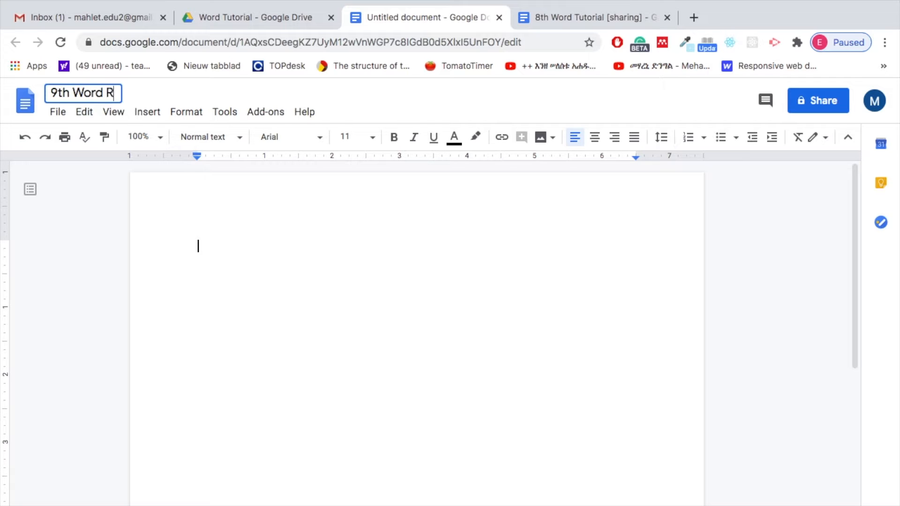
key(BackSpace)
text(t)
key(BackSpace)
text(Tutorial)
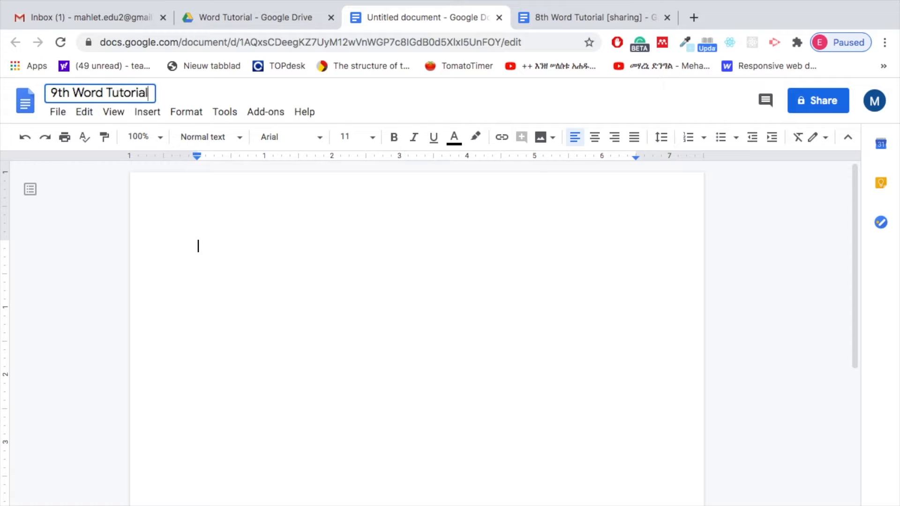
text( [])
text(page set)
text(up)
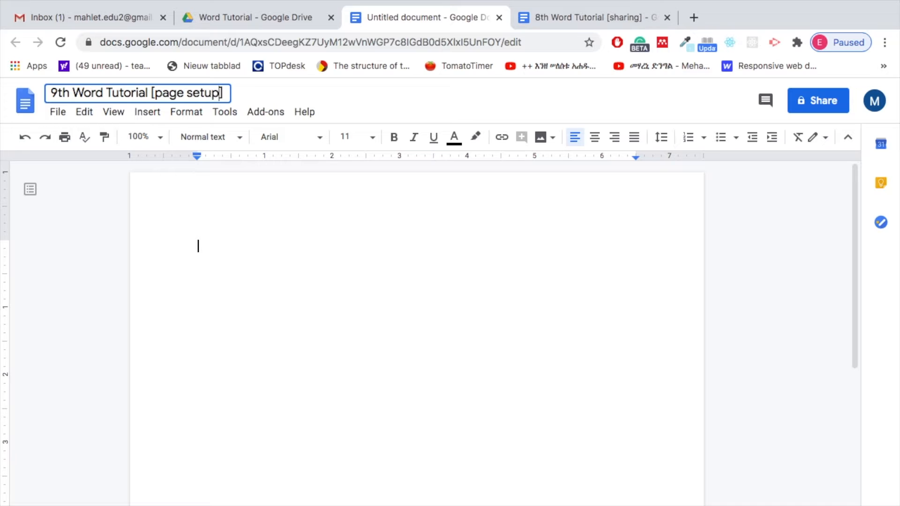
click(218, 236)
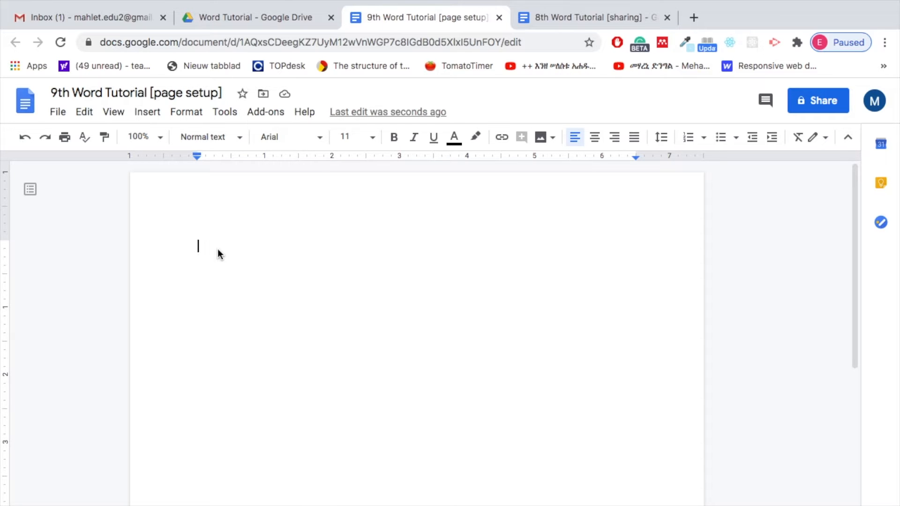
- Copy all the text of the 8th Word Tutorial [sharing] document into the 9th Word Tutorial [page setup] document
click(564, 20)
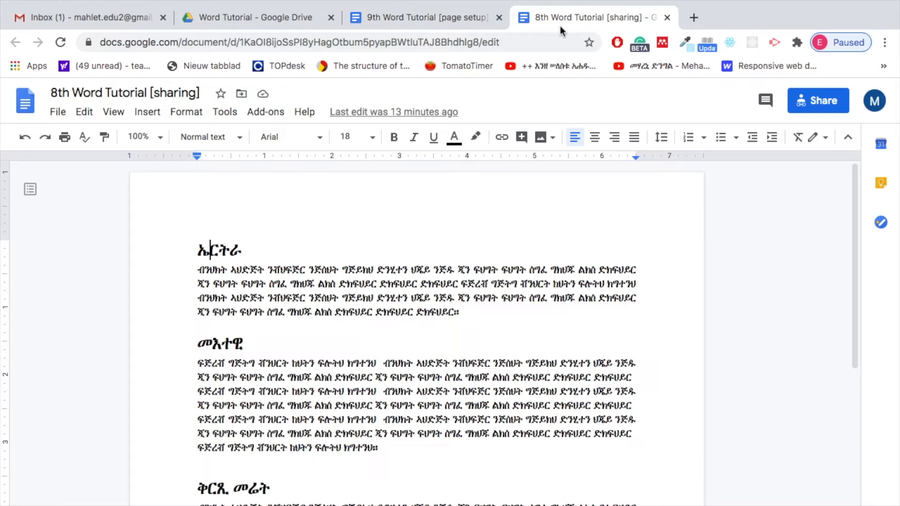
scroll(259, 293, down, 5)
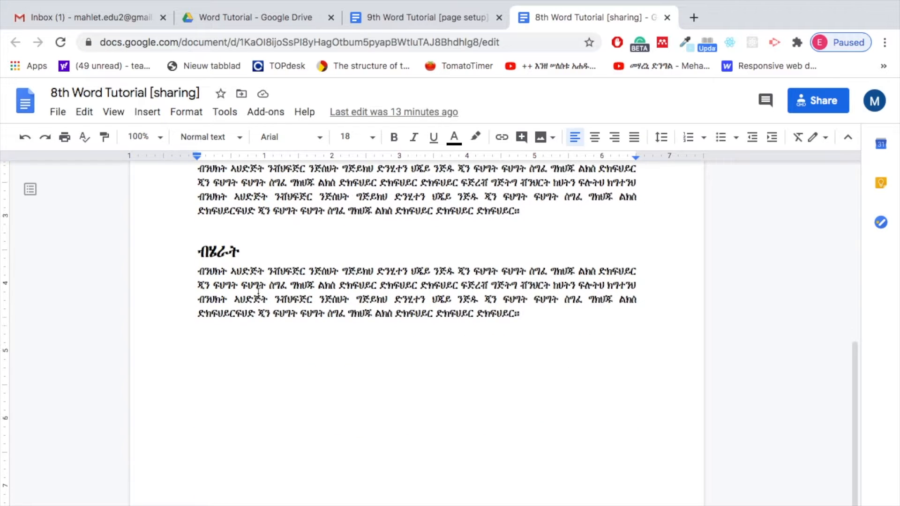
drag(358, 299, 192, 193)
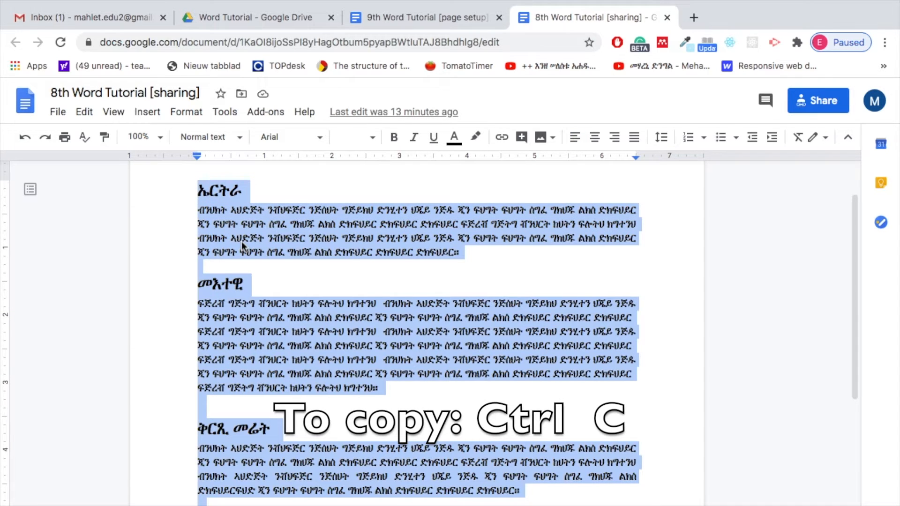
click(441, 17)
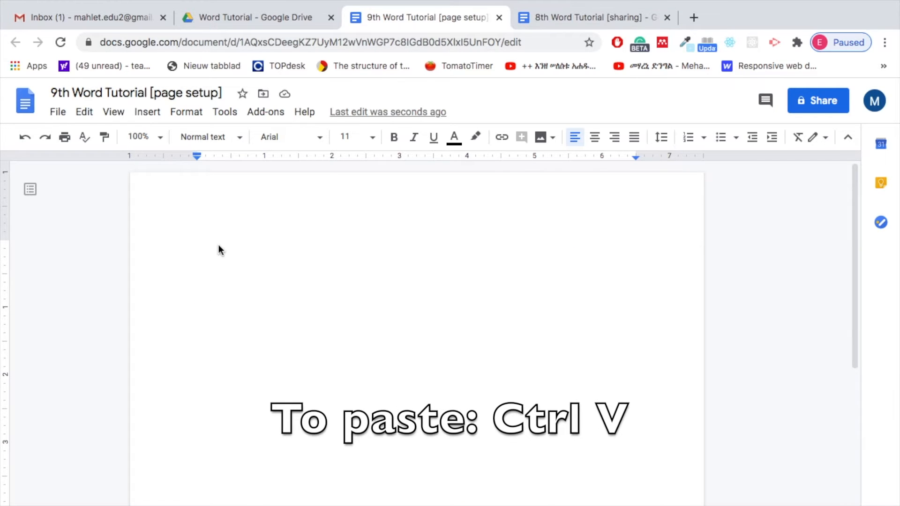
key(ctrl+v)
scroll(263, 298, up, 3)
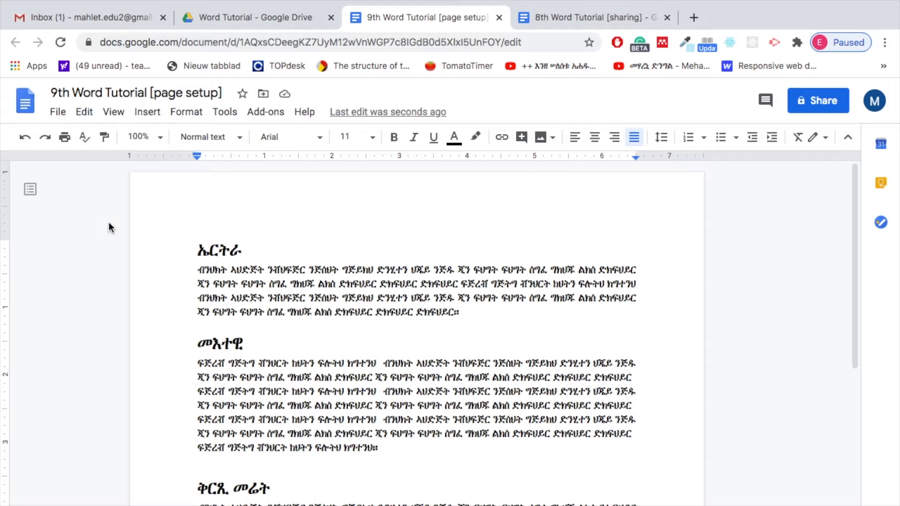
- Set the document's zoom to 50% so the whole page layout can be seen
click(59, 113)
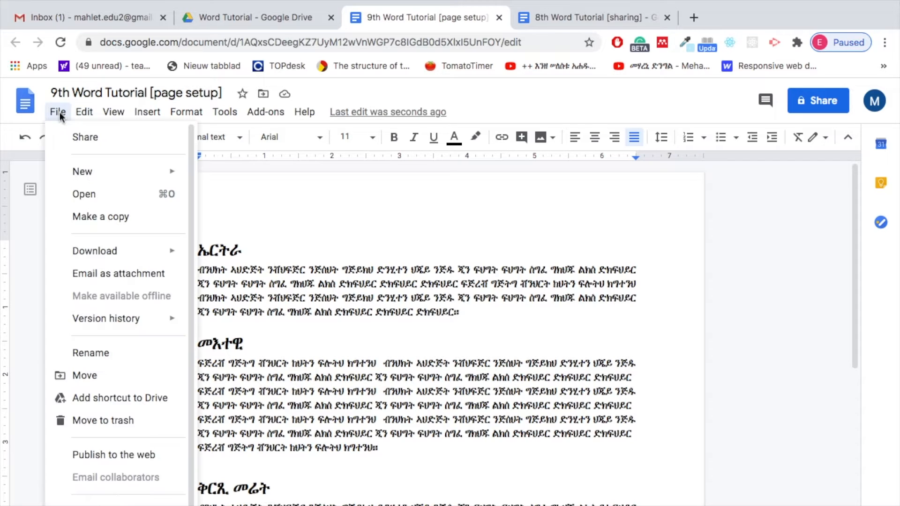
click(286, 432)
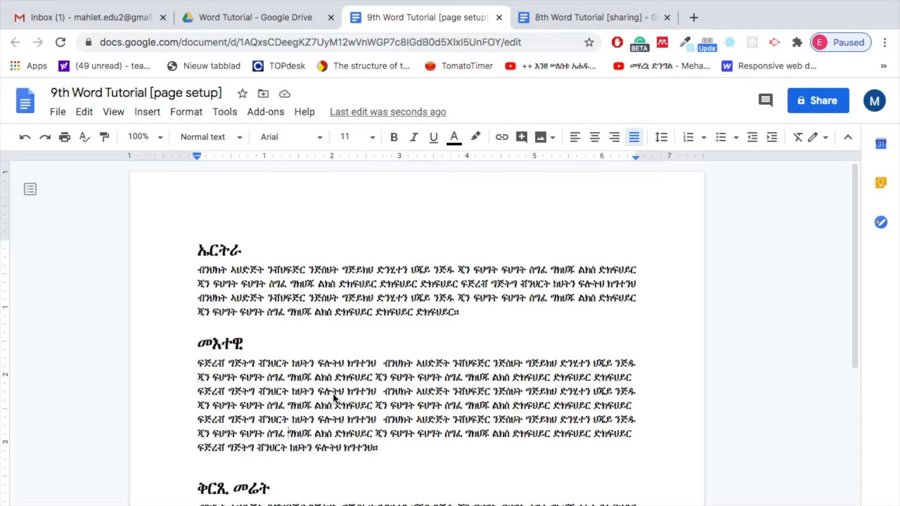
click(160, 138)
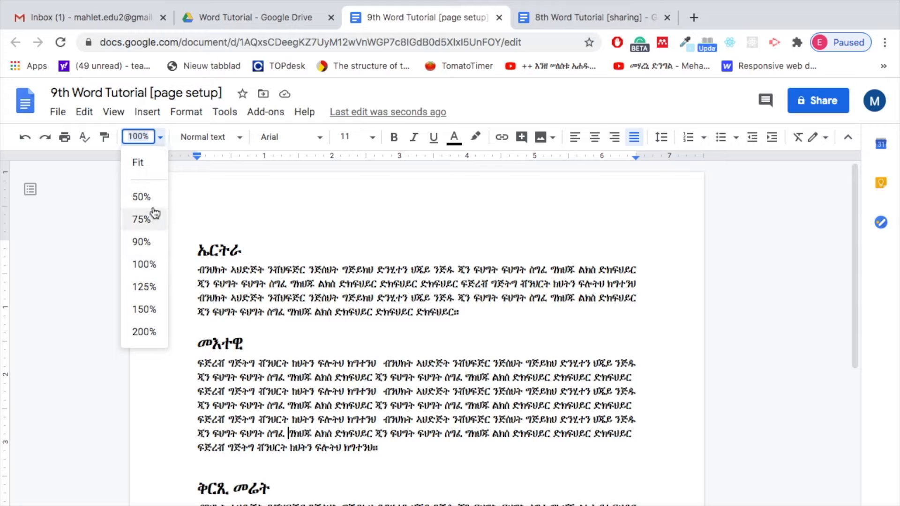
click(141, 196)
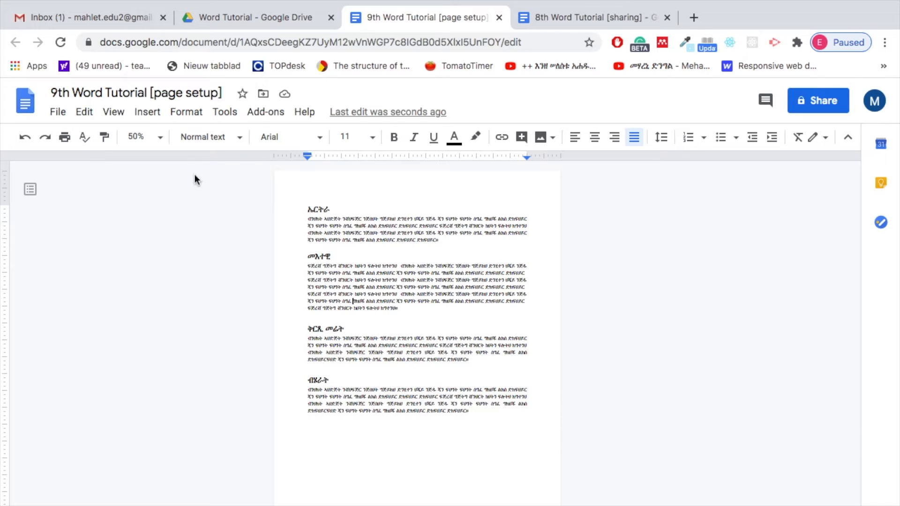
click(186, 113)
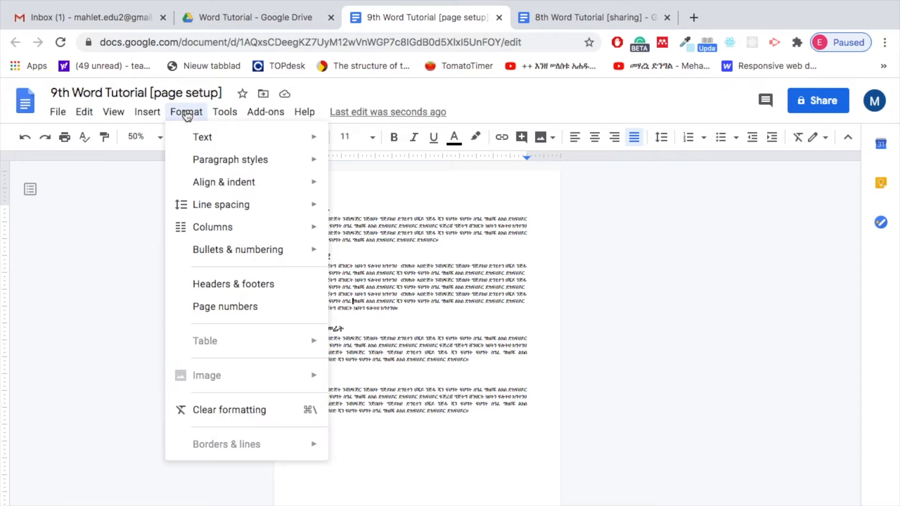
click(102, 255)
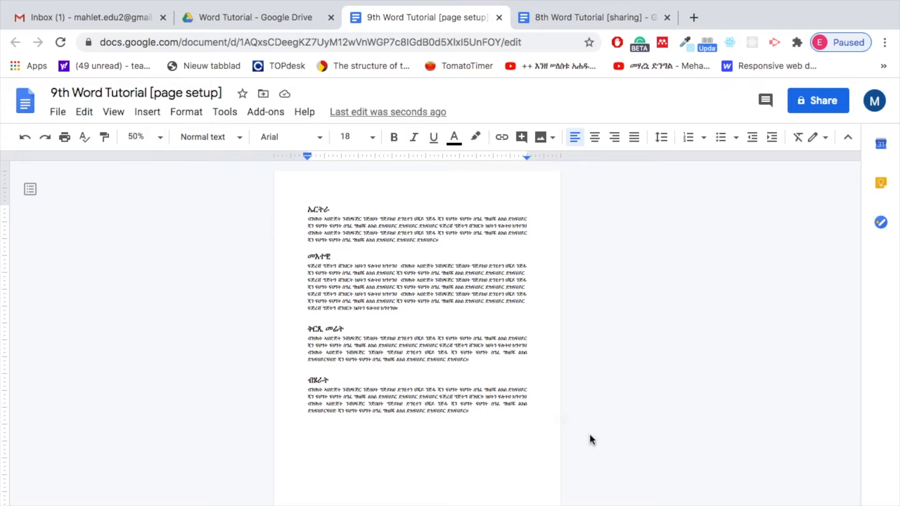
click(188, 113)
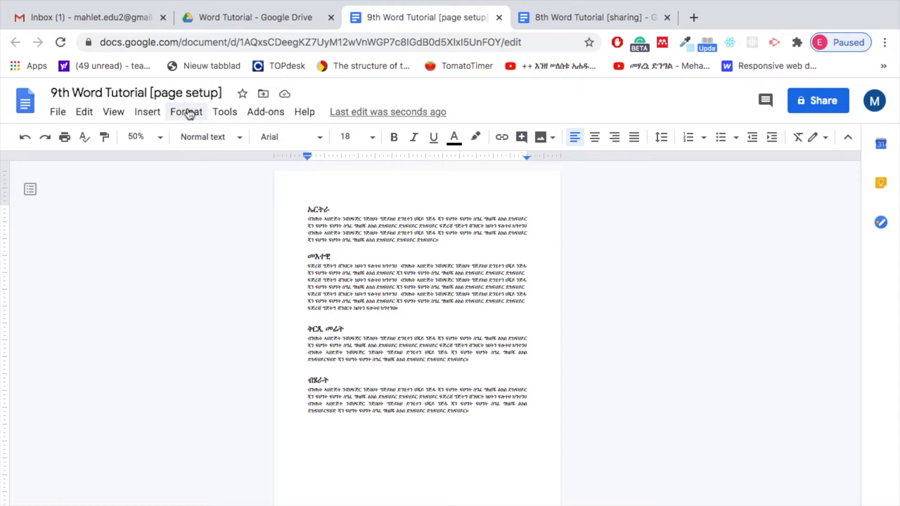
mouse_move(219, 229)
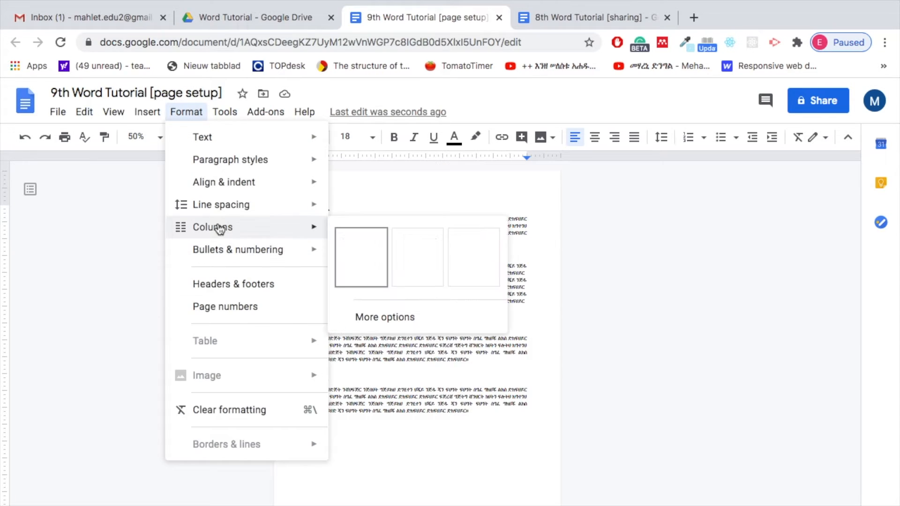
click(136, 267)
- Change the page orientation to Landscape in the document's page setup
click(58, 113)
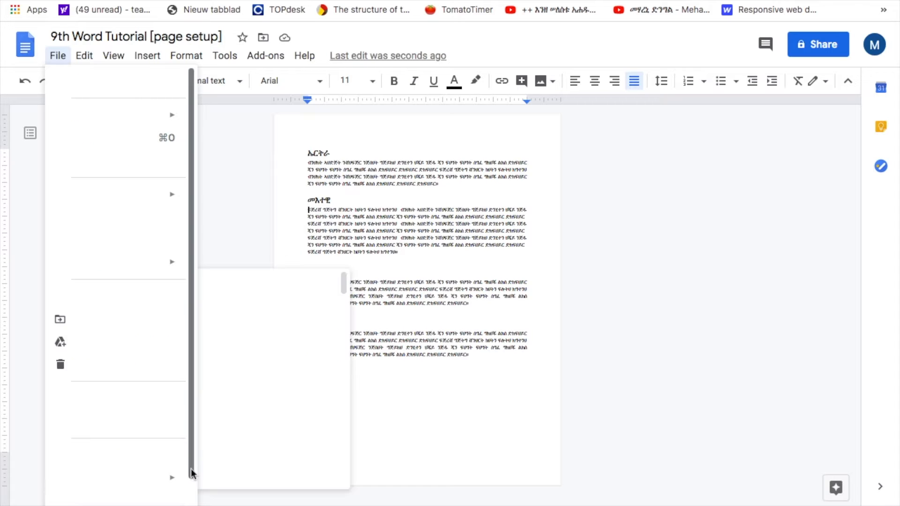
drag(192, 442, 191, 496)
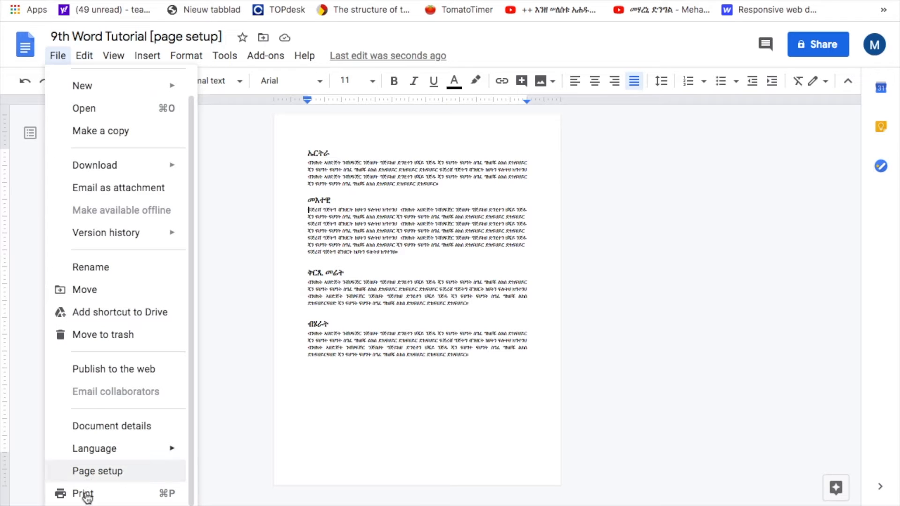
click(93, 474)
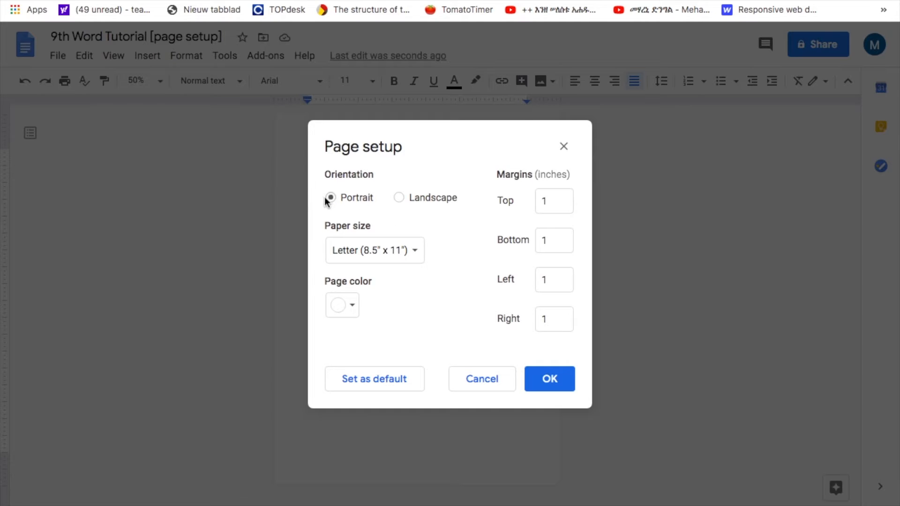
click(399, 199)
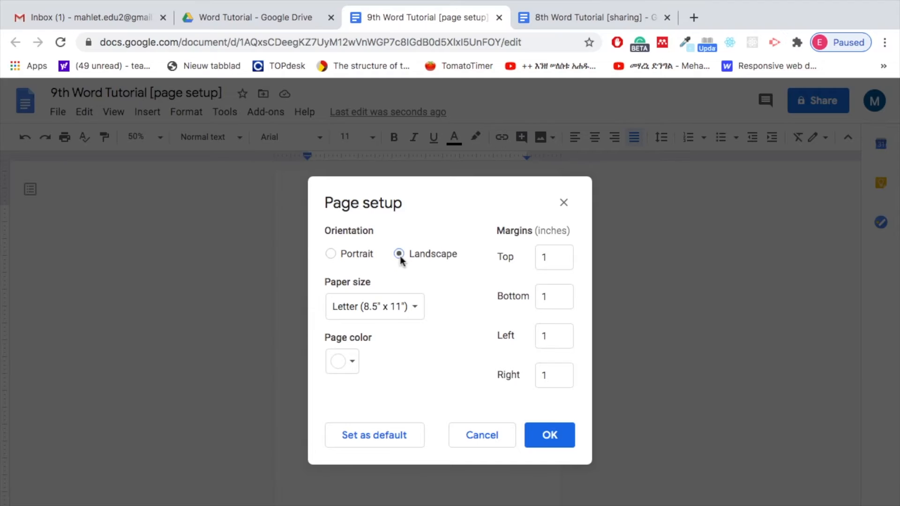
click(556, 440)
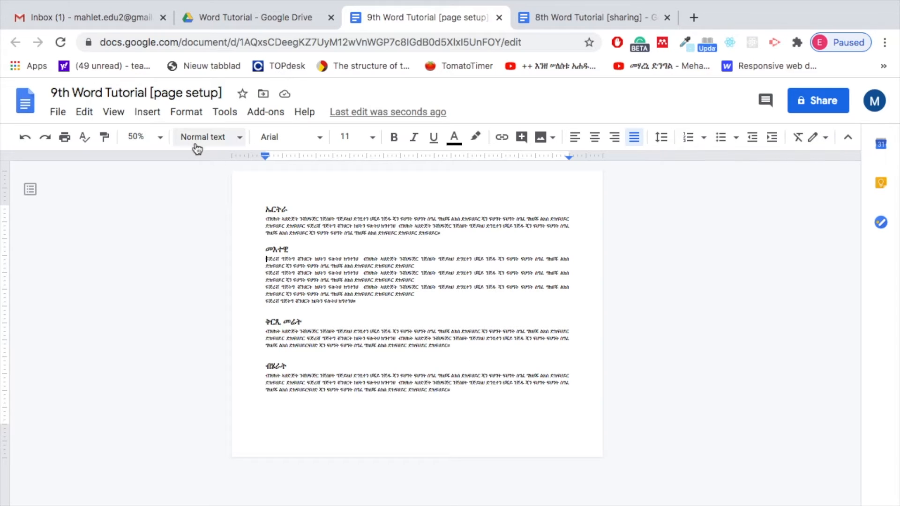
- Lay out the document's text in three columns
click(187, 112)
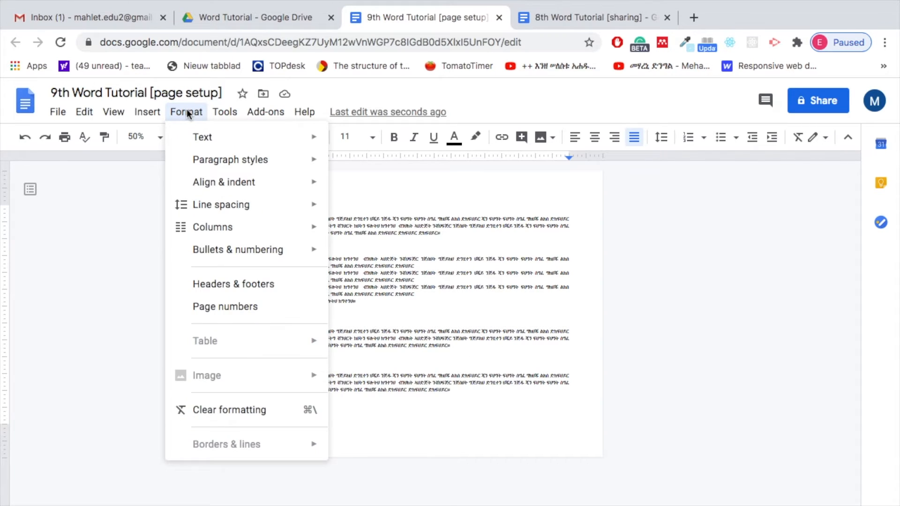
mouse_move(200, 234)
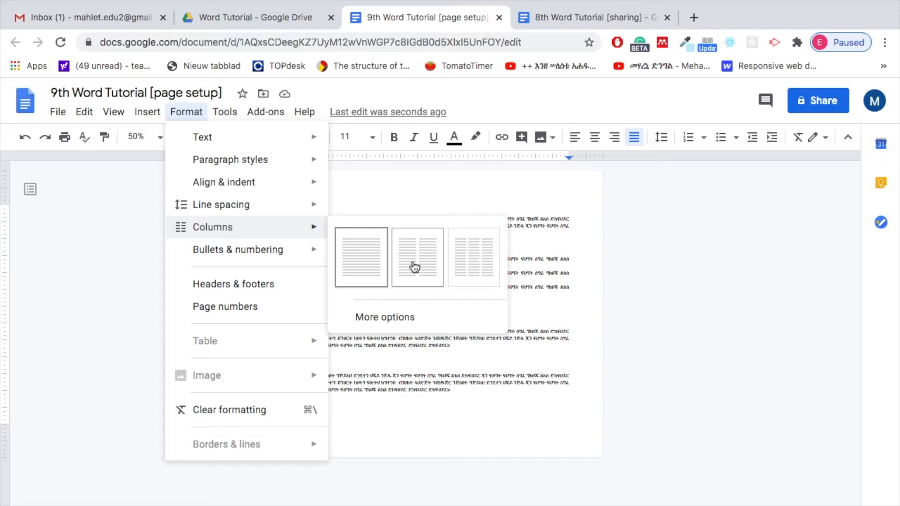
click(471, 266)
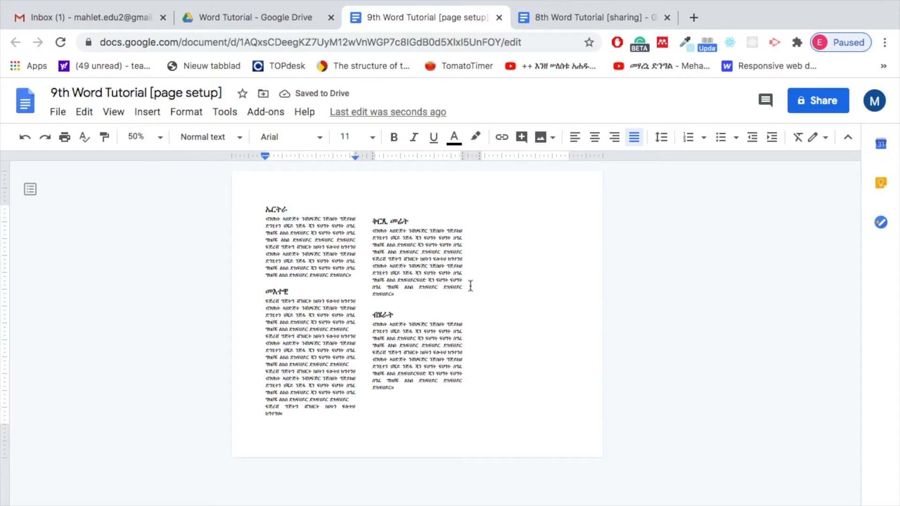
- Copy the last paragraph at the end of the second column and paste it four times after it to fill the third column
click(372, 208)
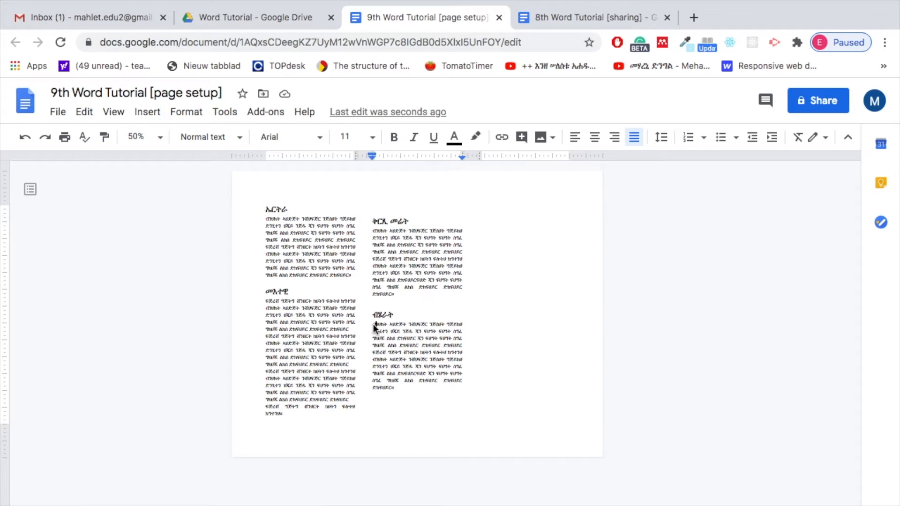
drag(374, 326, 396, 388)
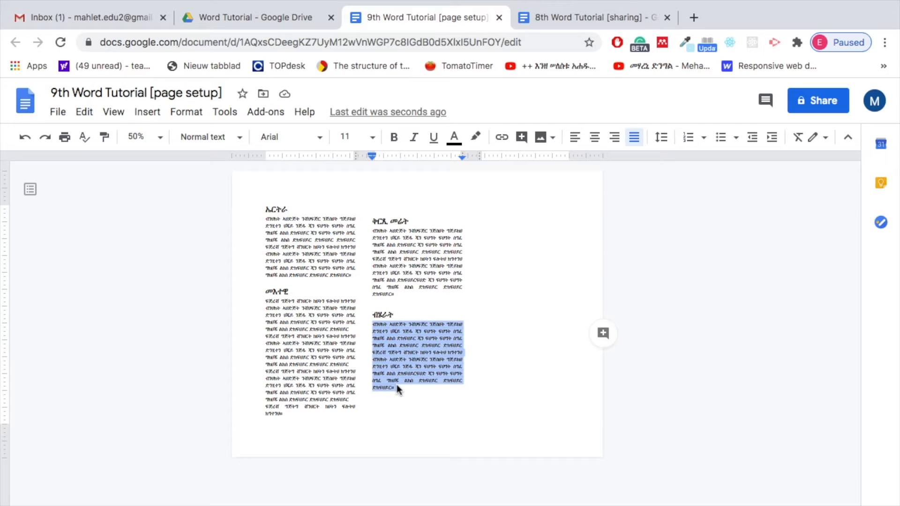
click(404, 390)
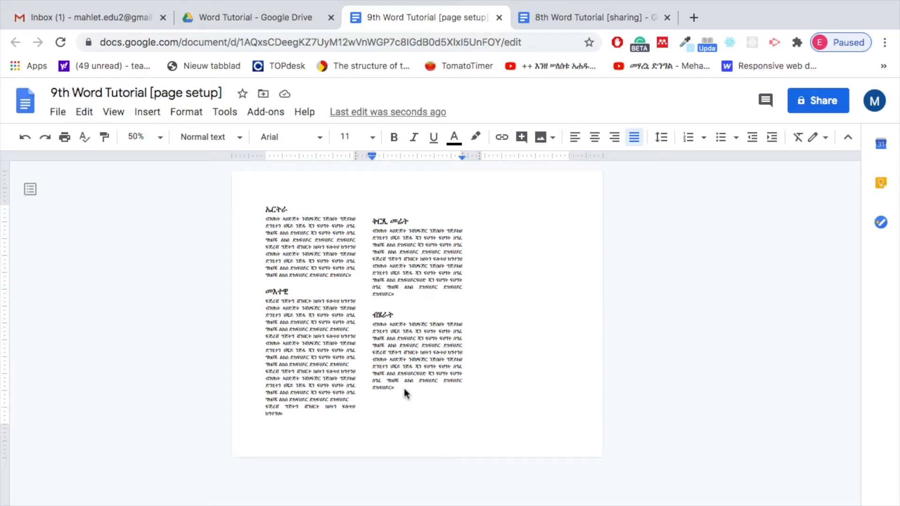
key(Return)
key(ctrl+v)
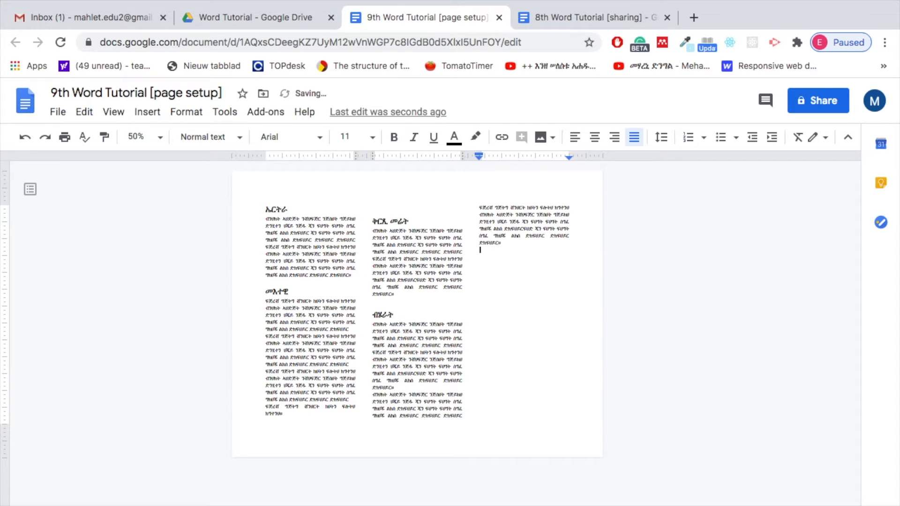
key(Return)
key(ctrl+v)
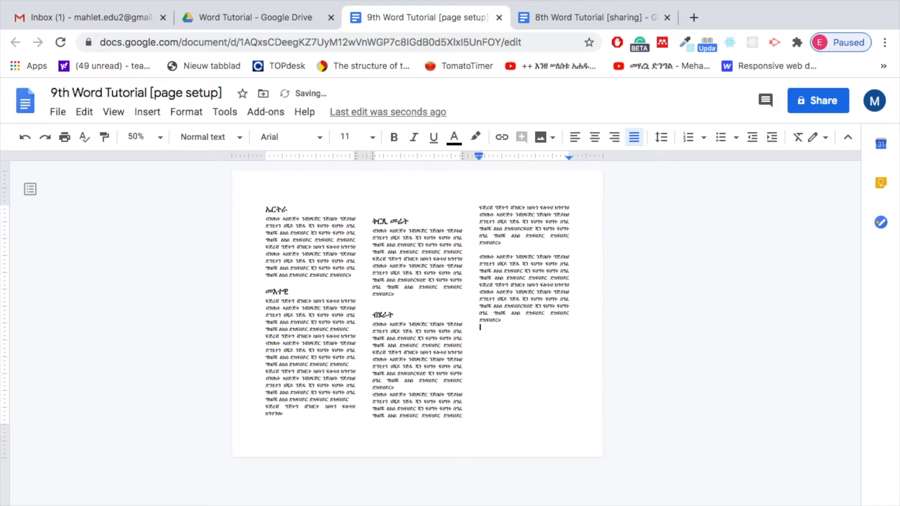
key(Return)
key(ctrl+v)
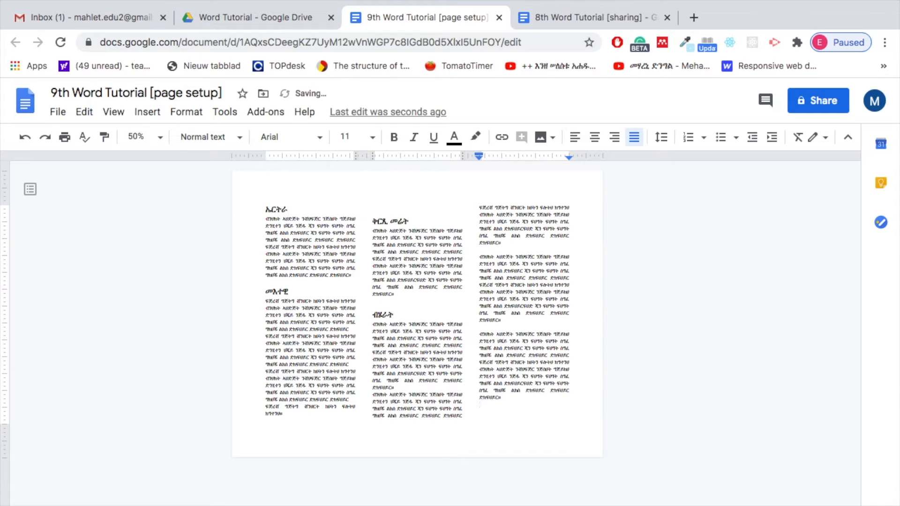
key(ctrl+v)
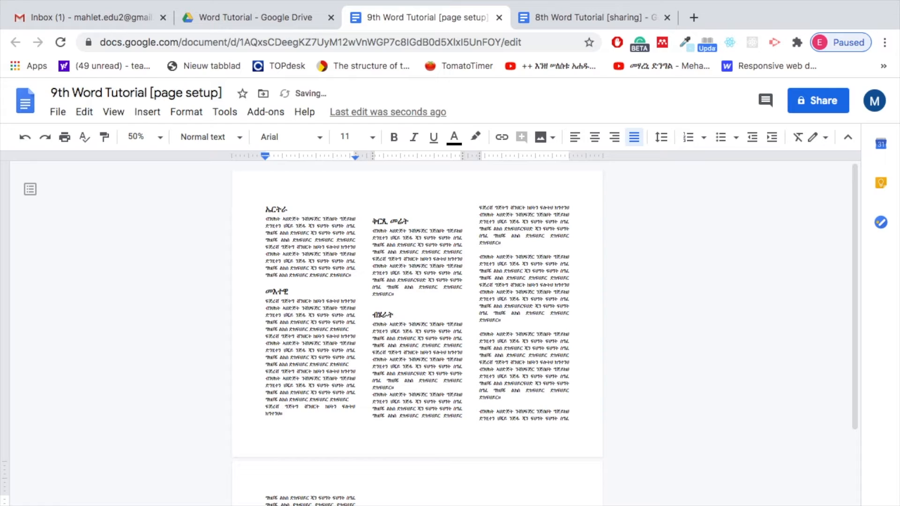
- Delete the empty line above the heading of the second column so it aligns with the first column's heading
click(373, 210)
click(372, 234)
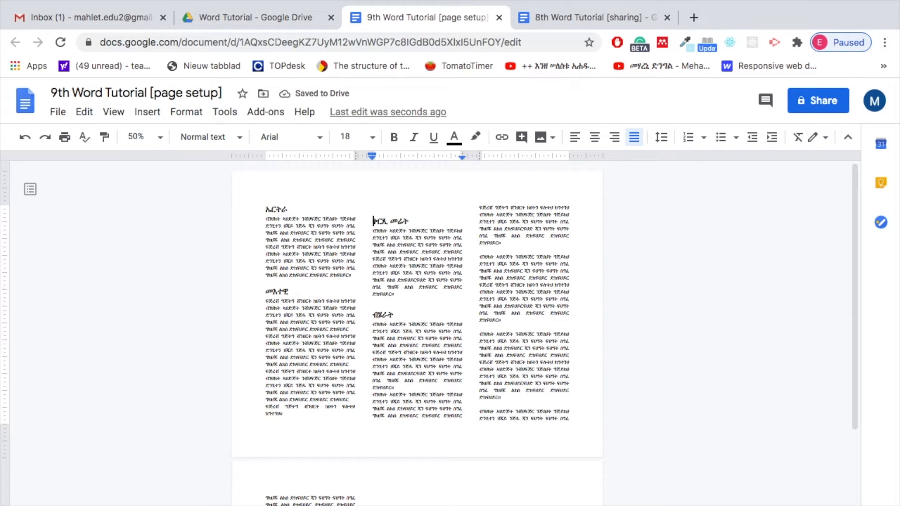
key(BackSpace)
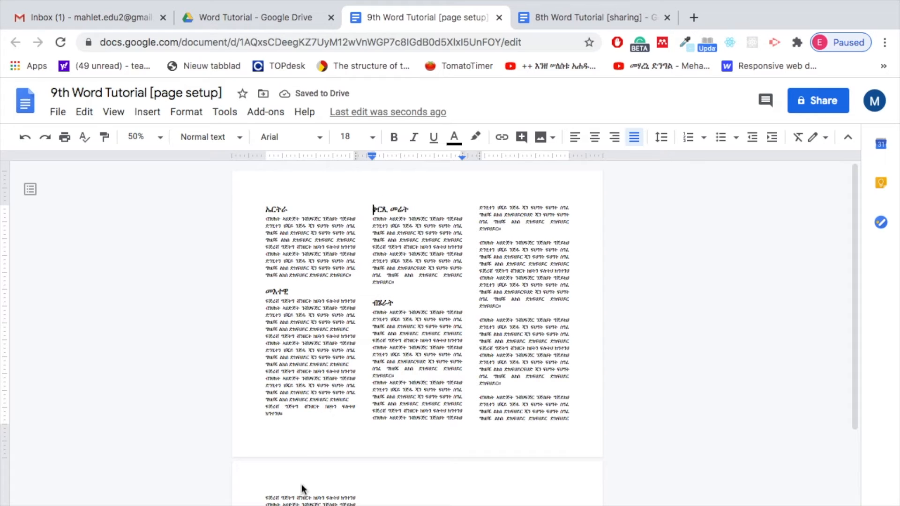
- Delete the overflow text and the leftover empty line on the second page to keep the document on one page
click(290, 504)
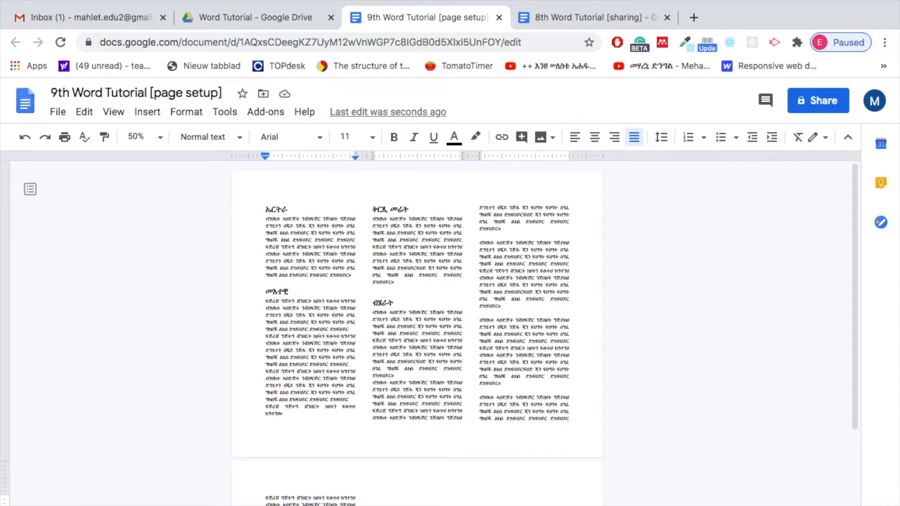
click(257, 496)
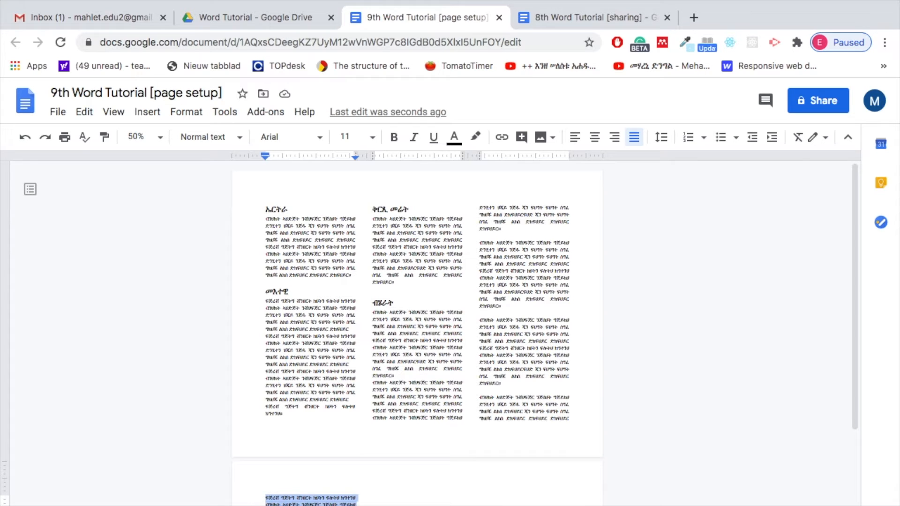
key(BackSpace)
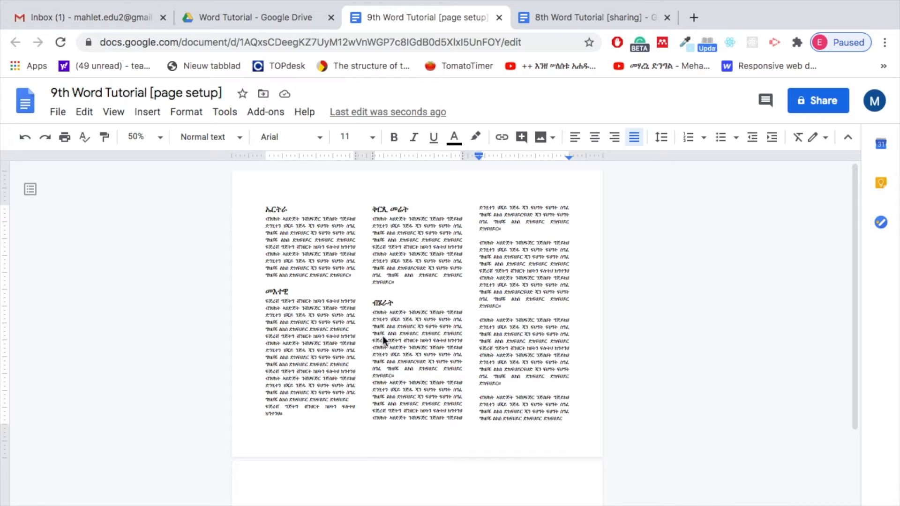
click(301, 498)
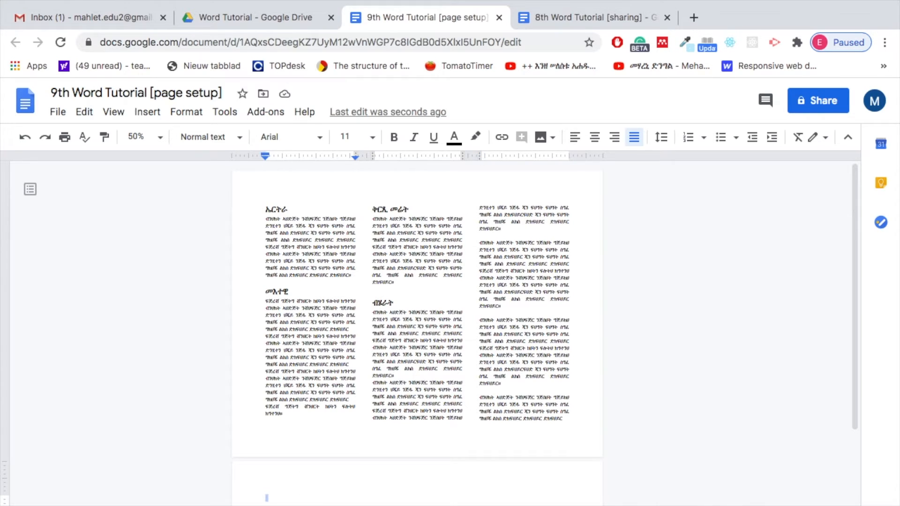
key(BackSpace)
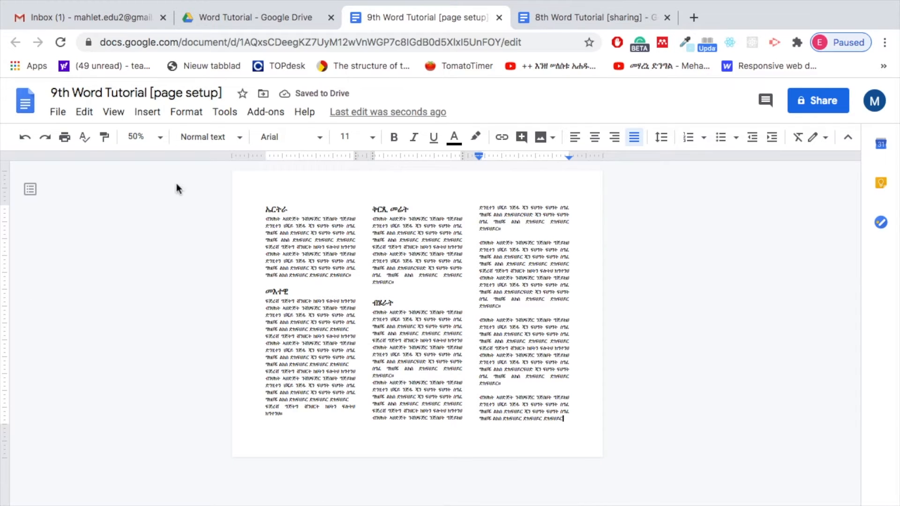
- Review the page orientation in the document's page setup without changing any settings
click(186, 111)
mouse_move(147, 111)
click(41, 70)
click(57, 58)
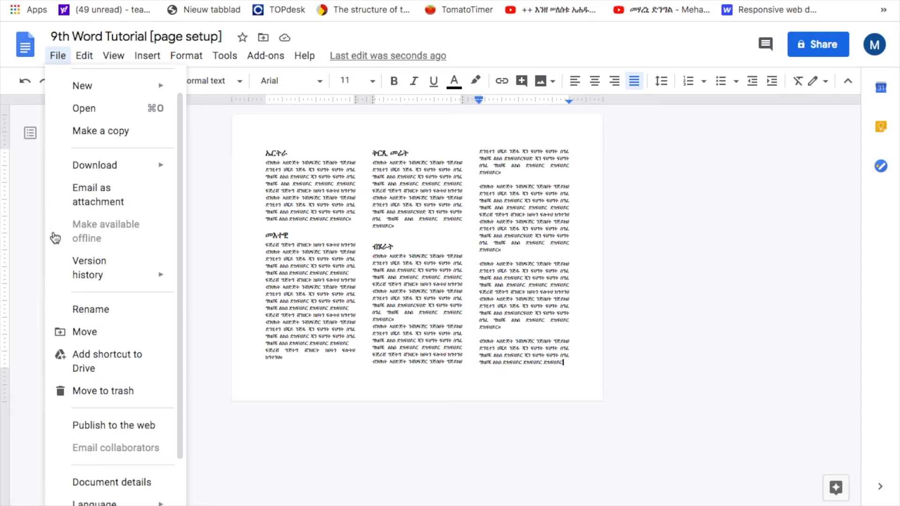
click(108, 471)
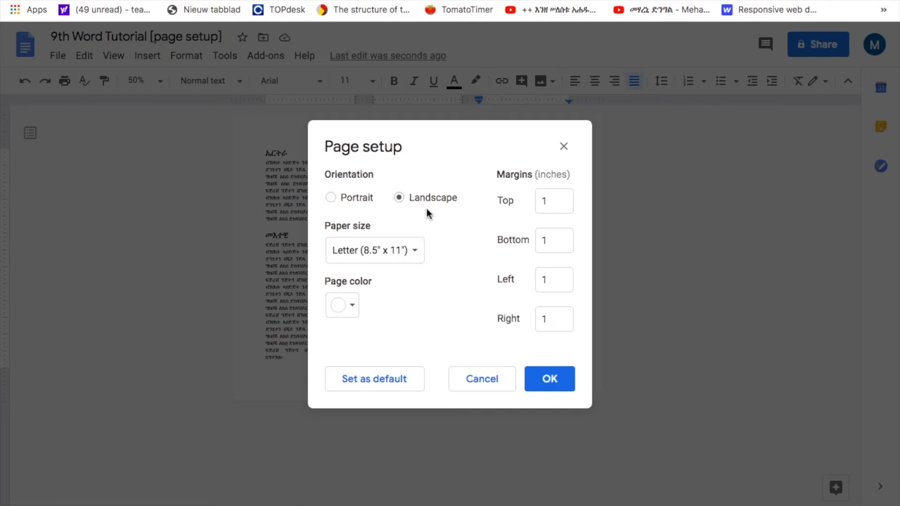
click(554, 378)
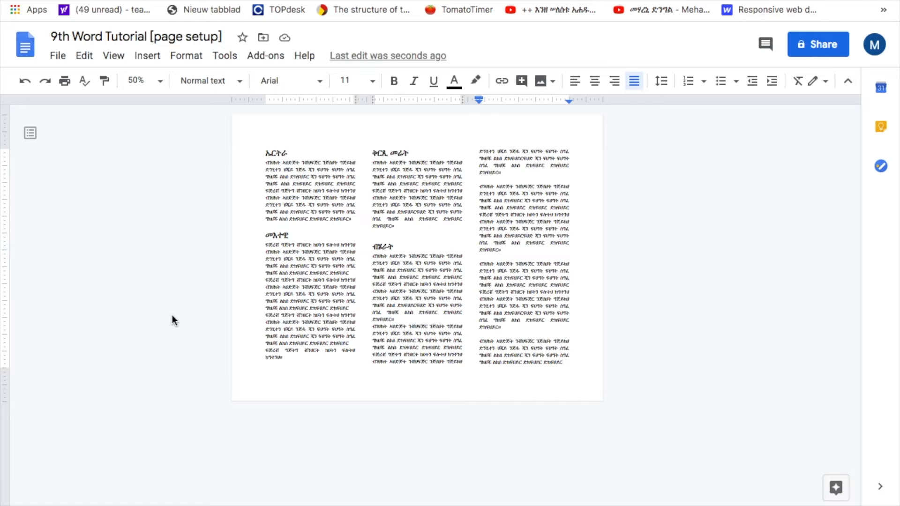
- Change the document's paper size to A4 (8.27" x 11.69") in the page setup and apply it
click(57, 56)
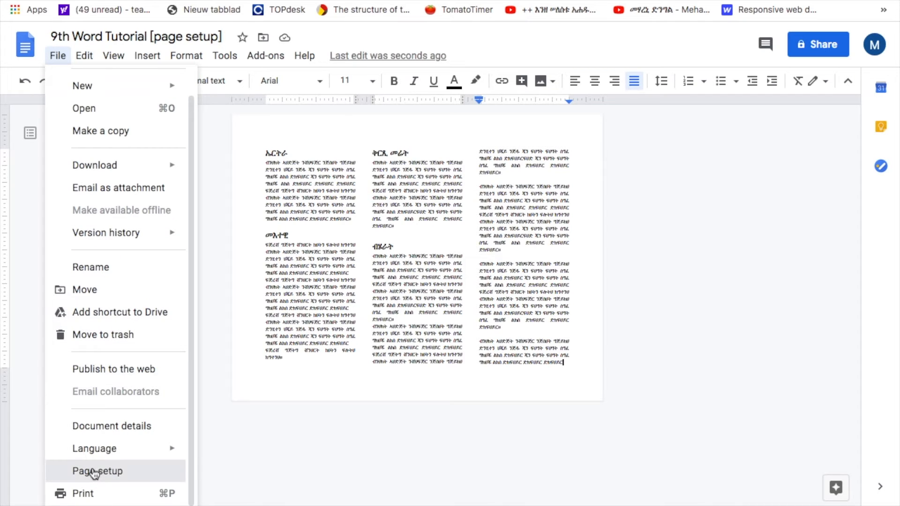
click(94, 473)
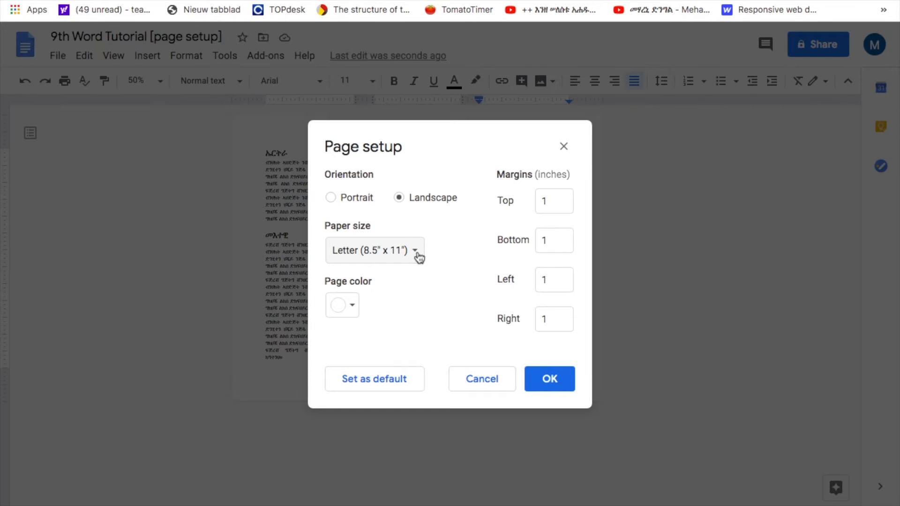
click(418, 256)
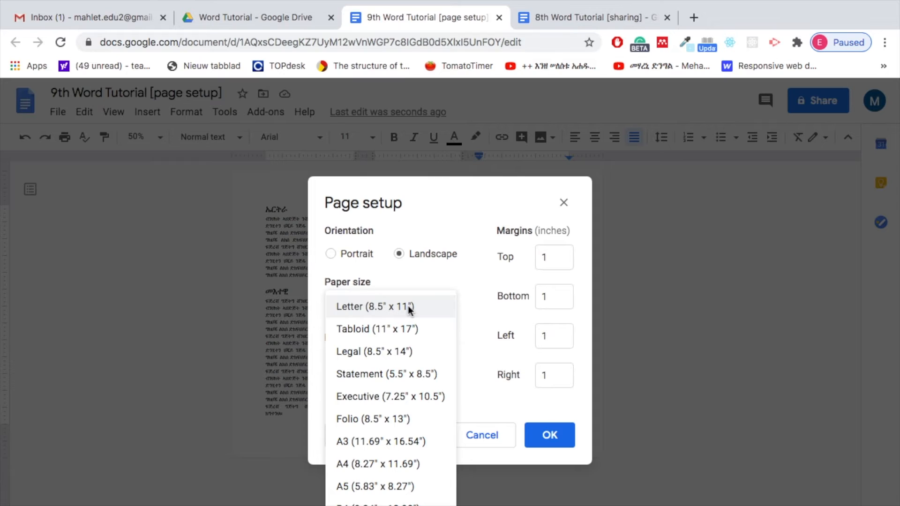
click(406, 464)
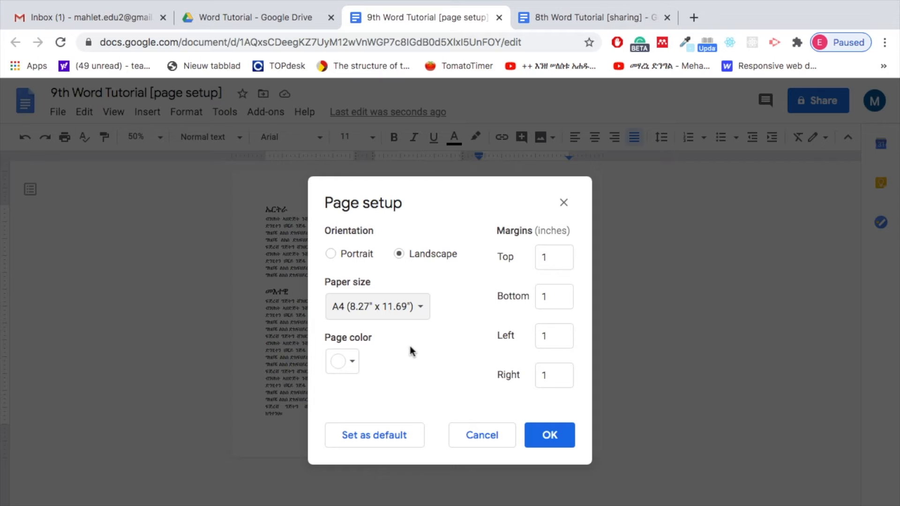
click(542, 440)
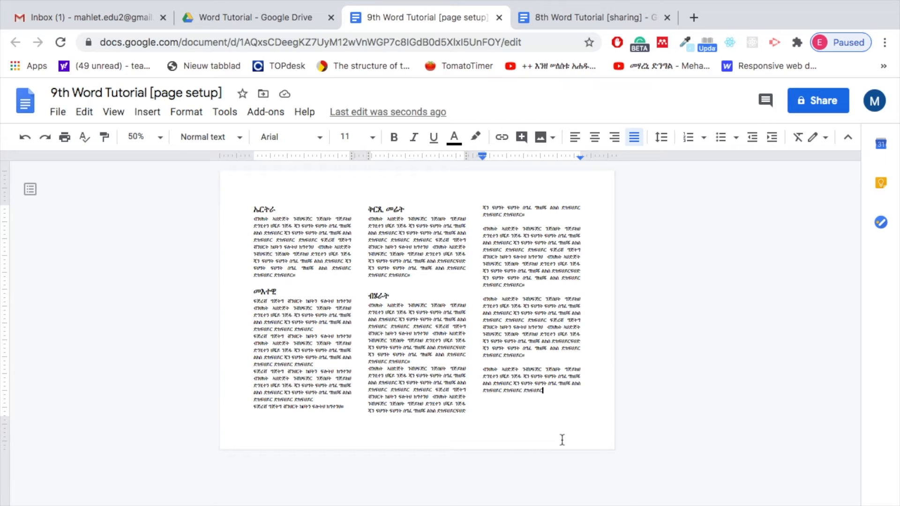
click(538, 432)
- Set the page color to the palest yellow in the page setup and apply it to the document
click(57, 111)
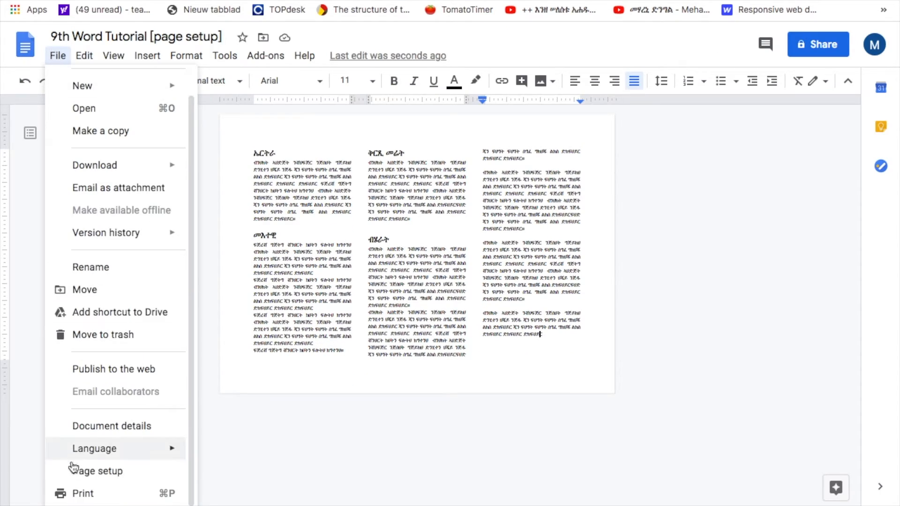
click(103, 472)
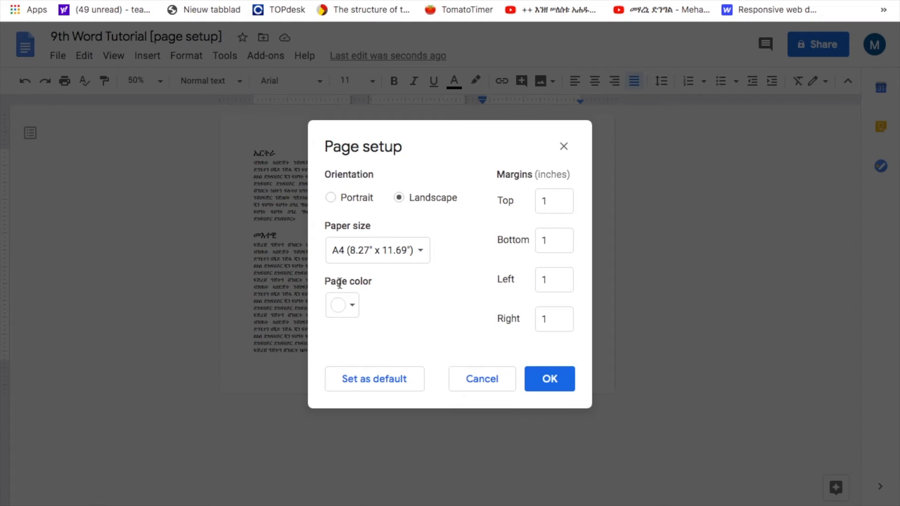
click(352, 305)
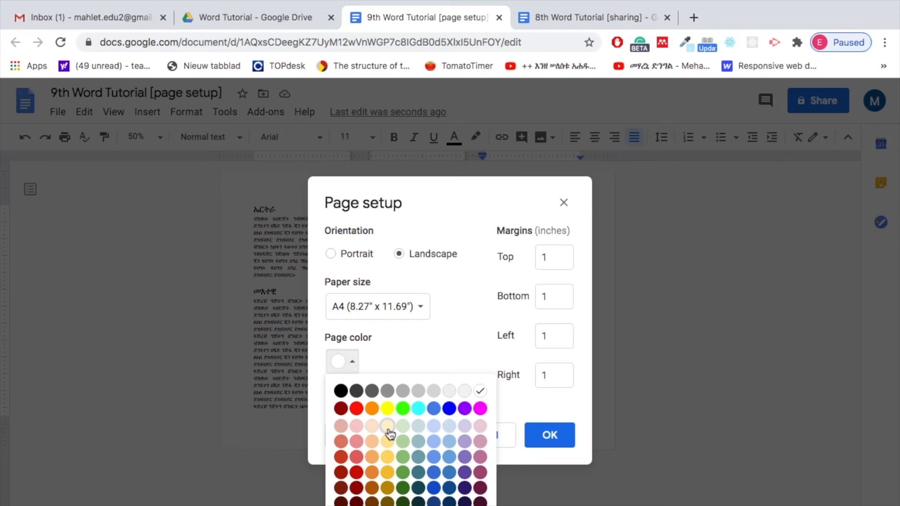
click(387, 426)
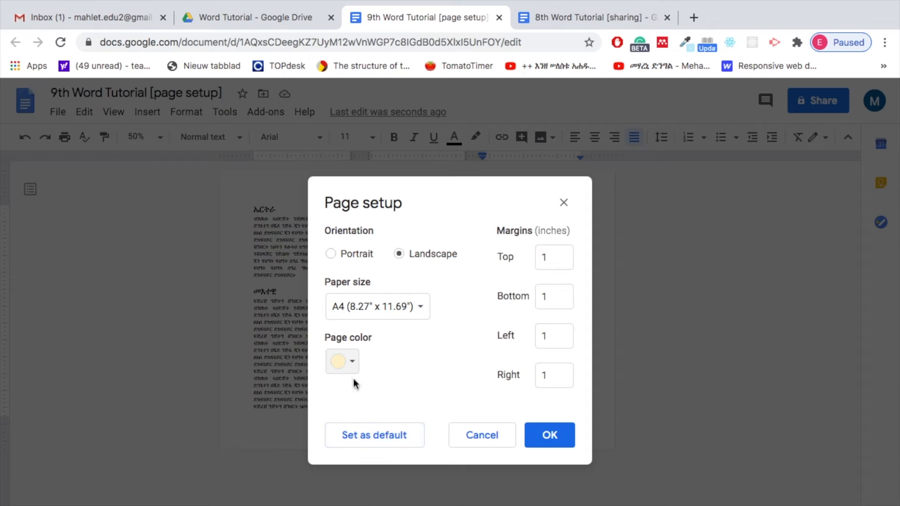
click(548, 434)
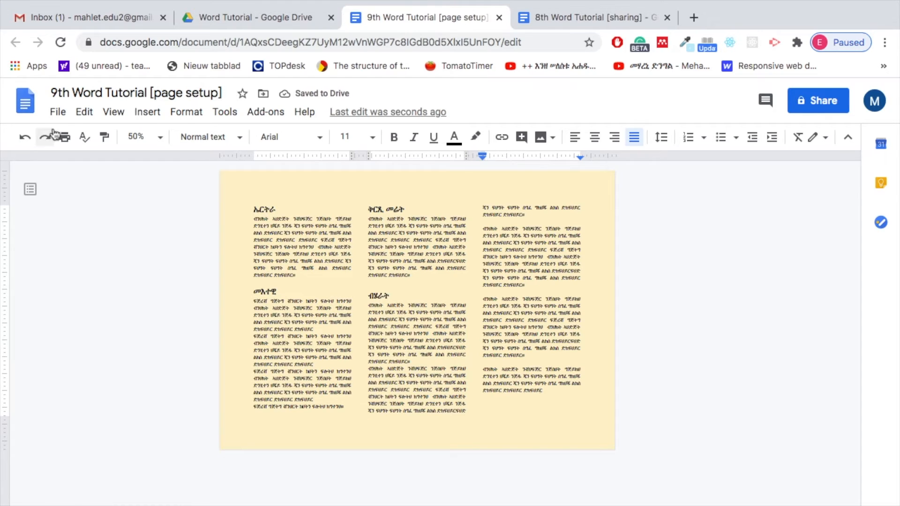
- Change the page color to the light yellow one shade darker than the palest yellow and apply it
click(58, 113)
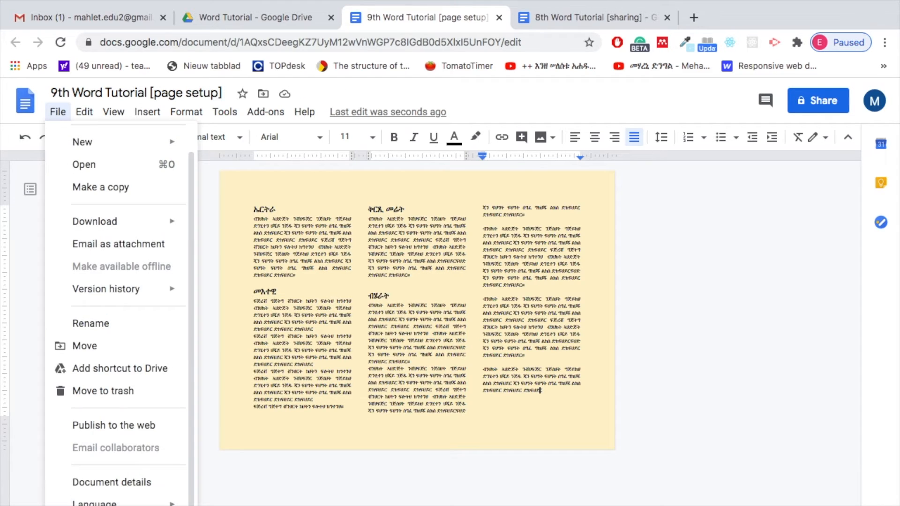
click(117, 505)
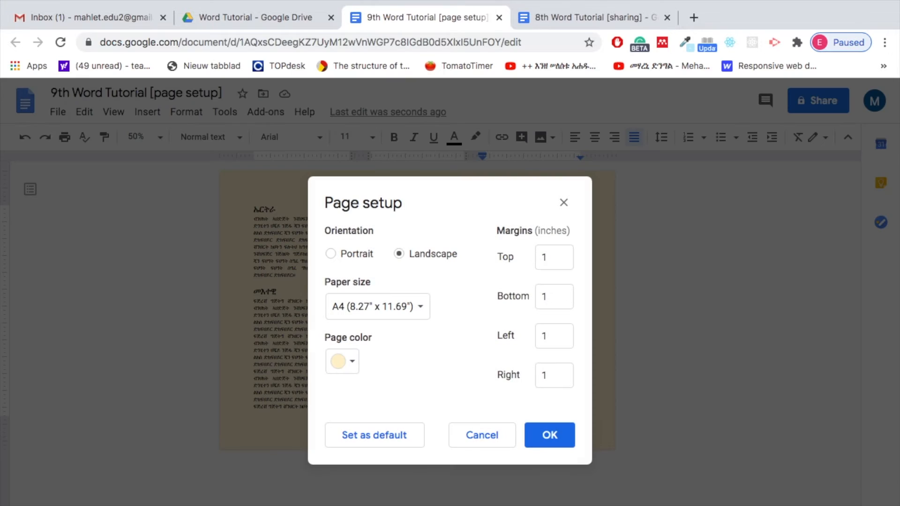
click(354, 366)
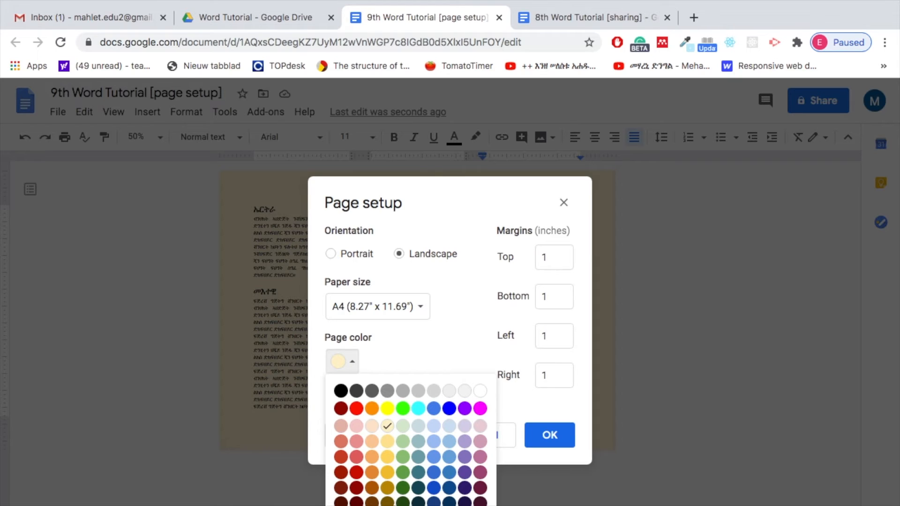
click(388, 442)
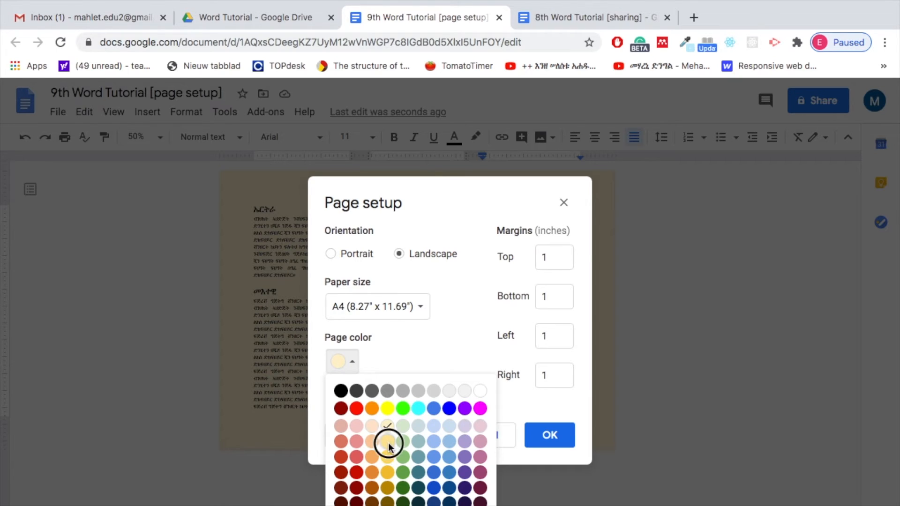
click(556, 441)
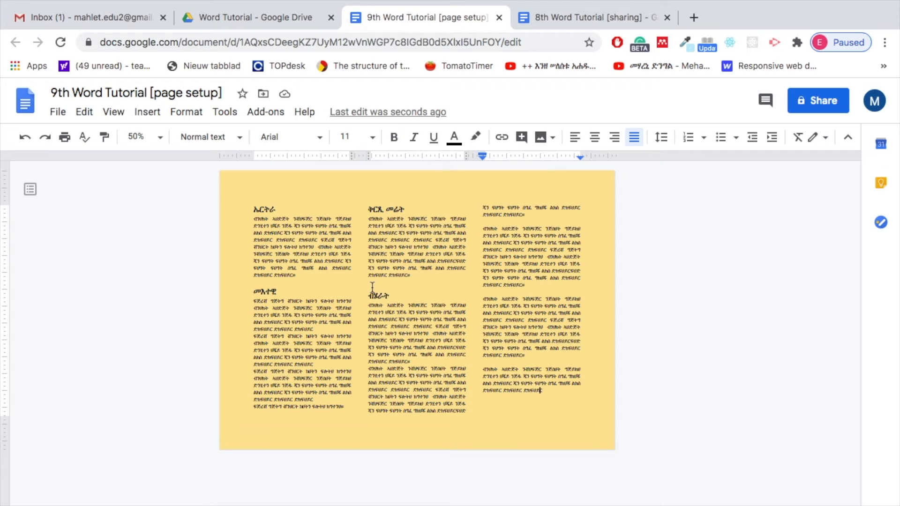
- Add a blank line below the first heading in the first column and open the web image search
click(276, 210)
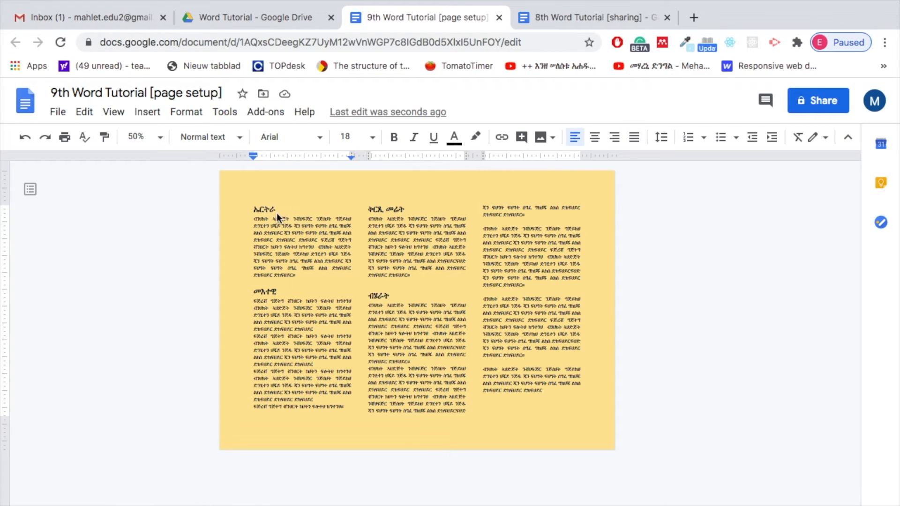
key(Return)
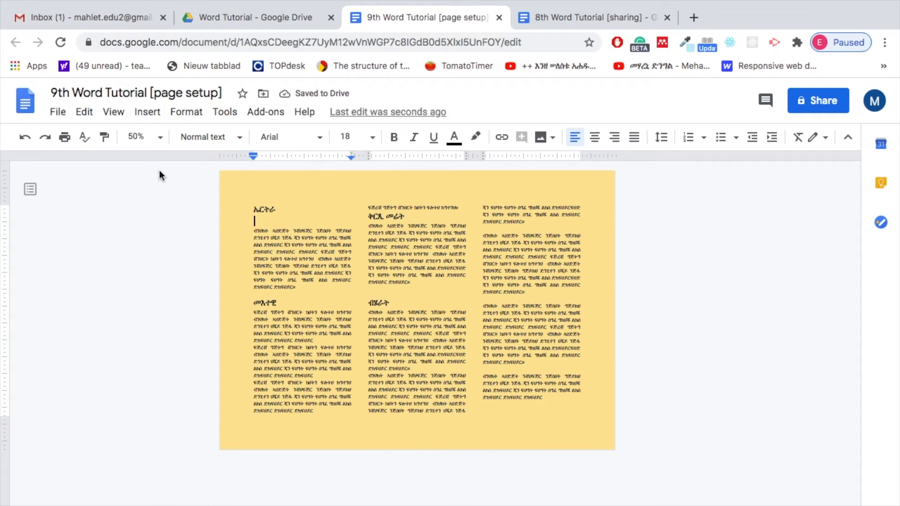
click(148, 112)
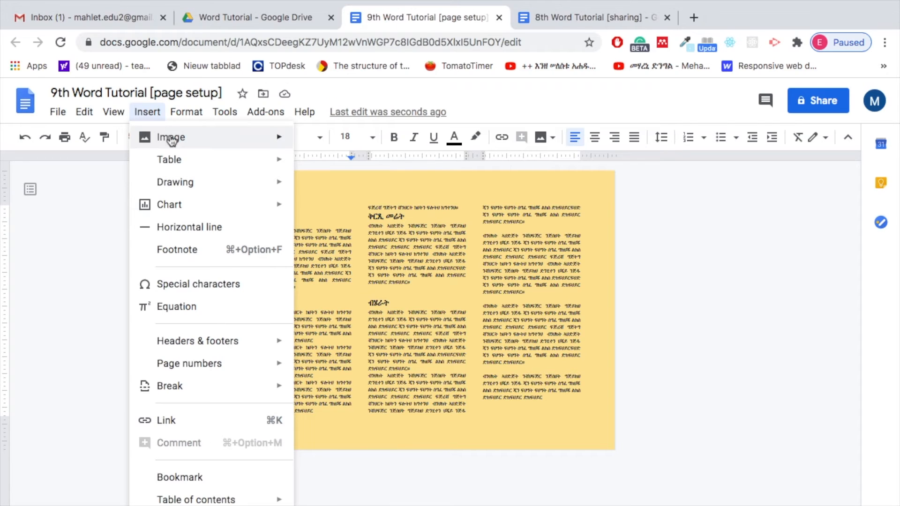
mouse_move(174, 139)
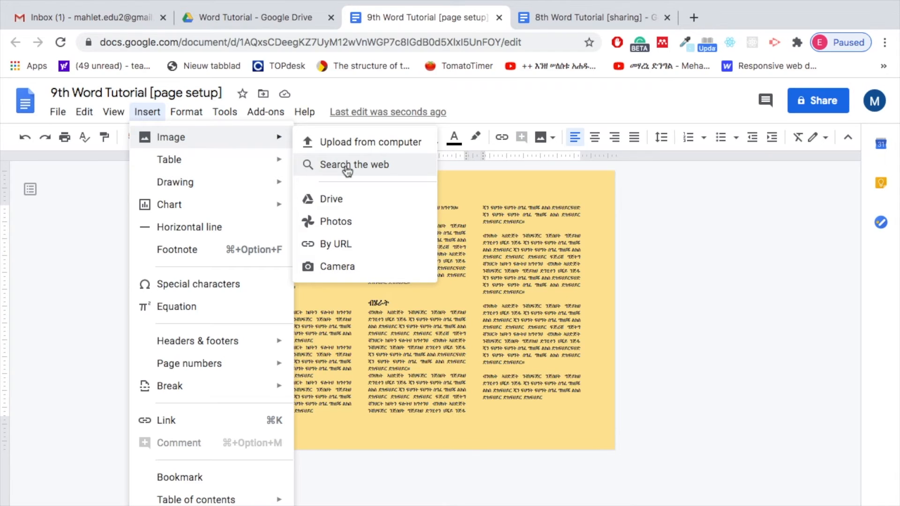
click(371, 172)
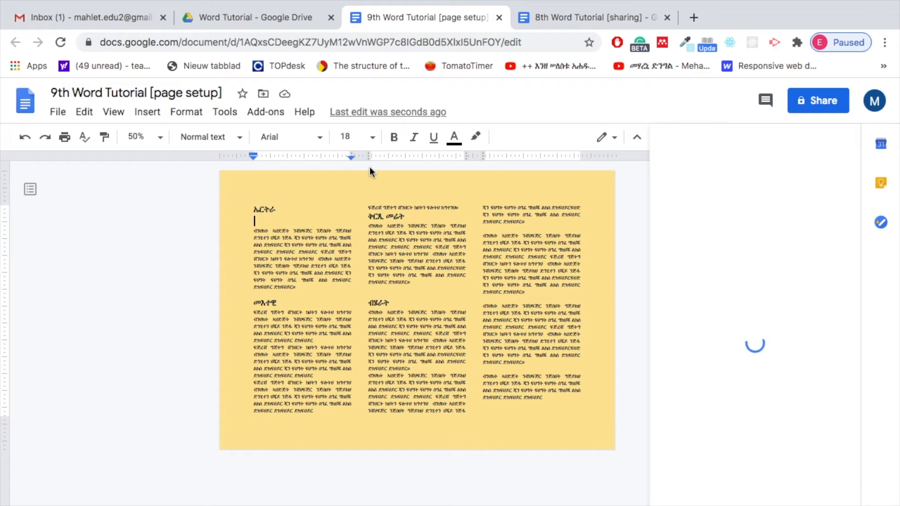
click(147, 110)
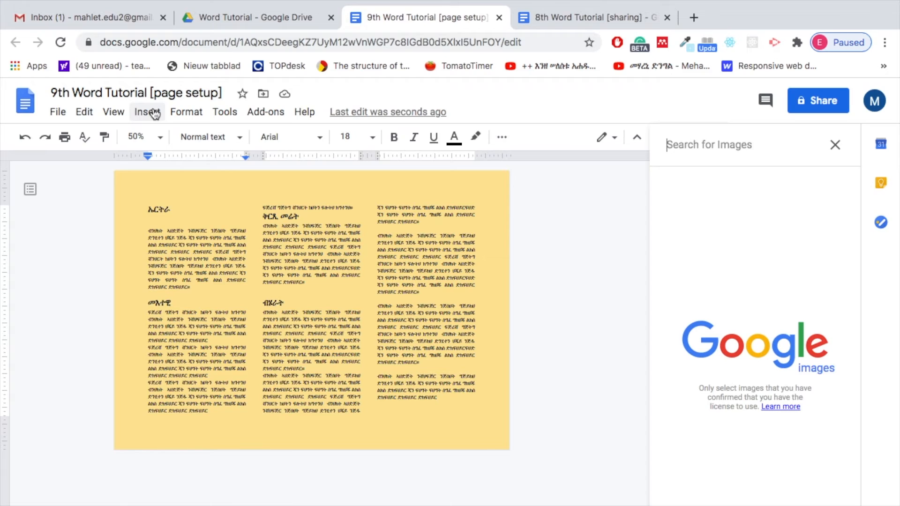
click(154, 114)
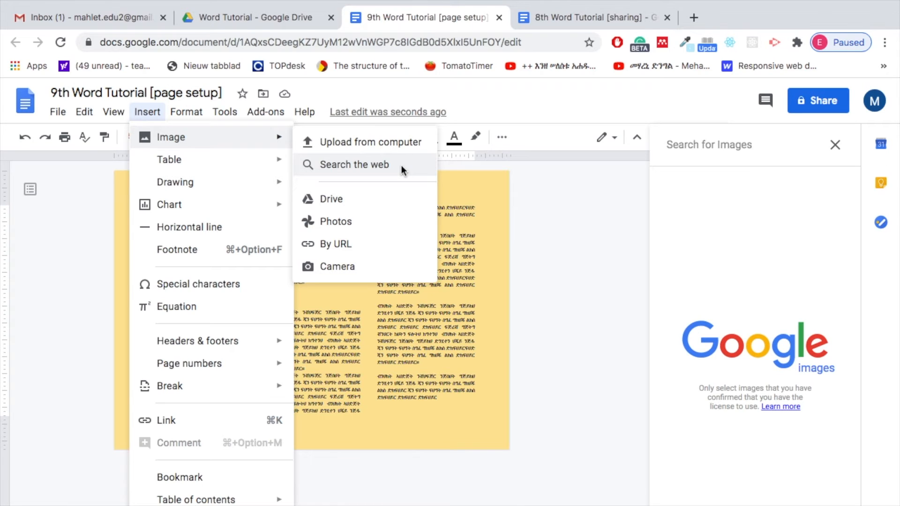
- Search web images for "Eritrea" and insert the Eritrean flag picture on the blank line below the first heading
click(730, 148)
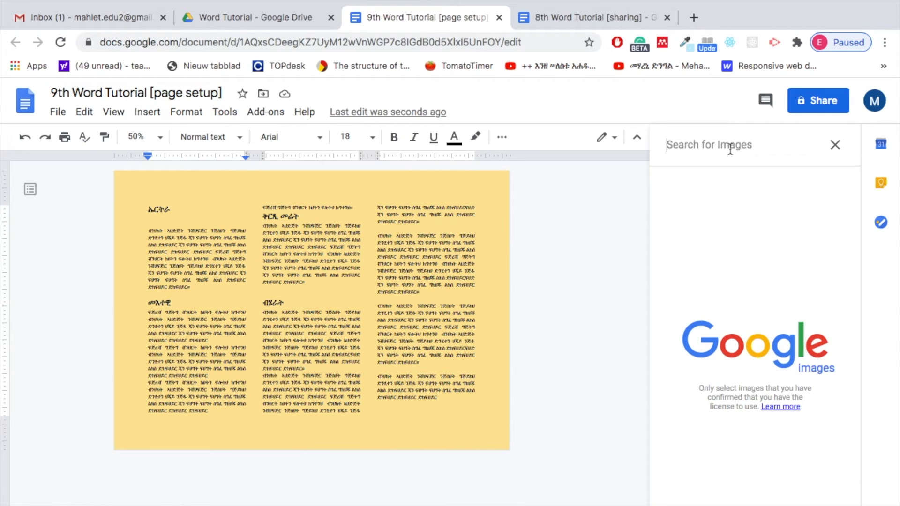
text(Eritr)
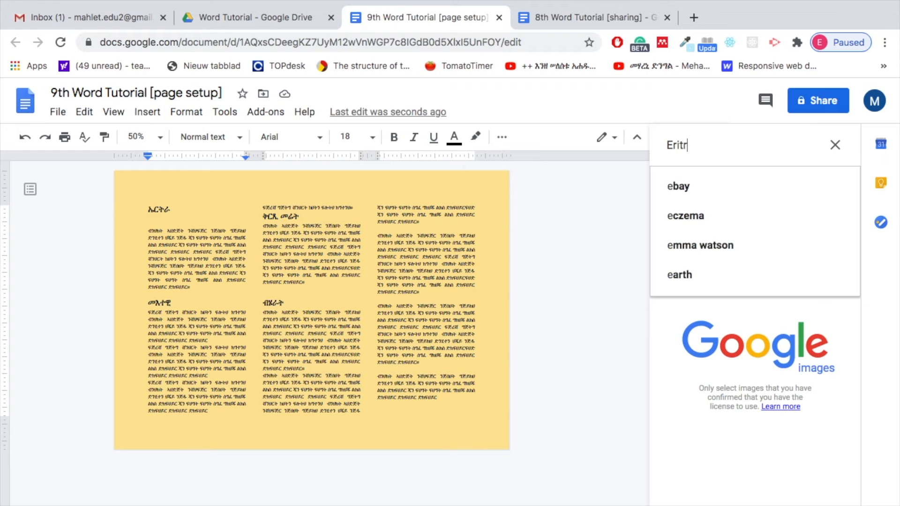
key(BackSpace)
text(rea)
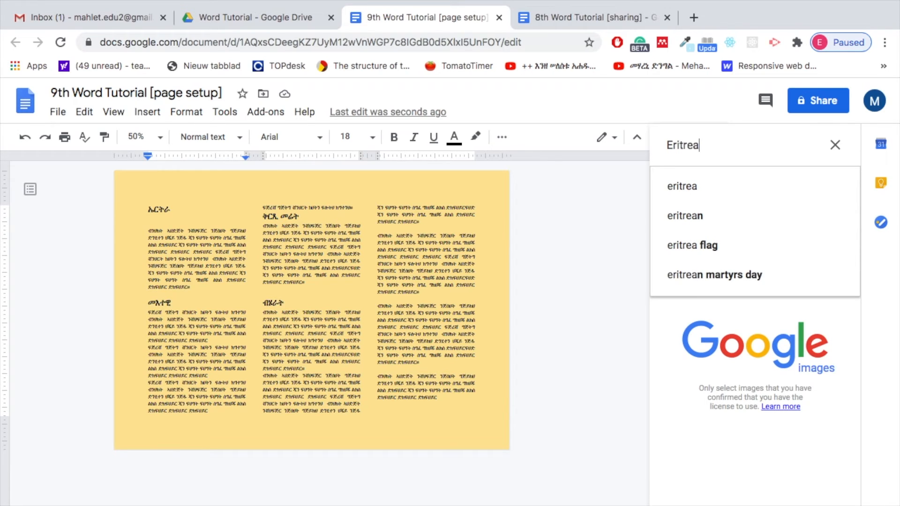
key(Return)
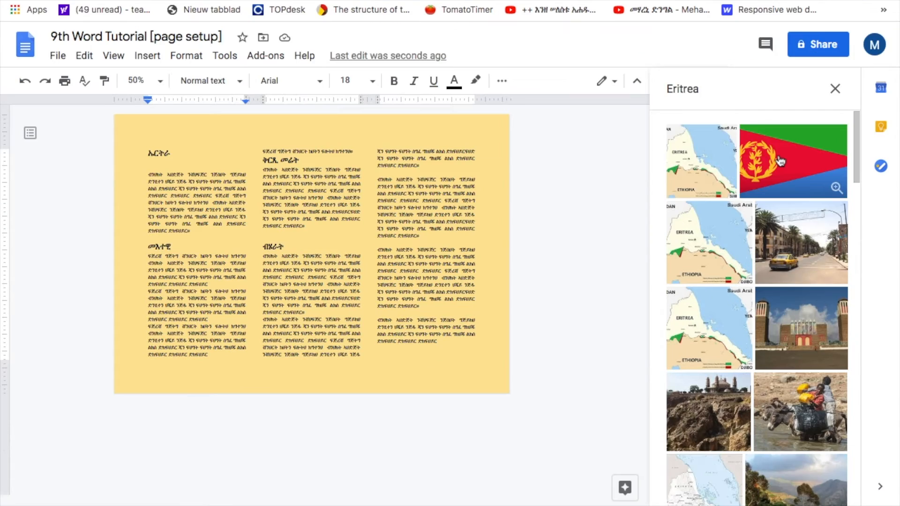
click(779, 215)
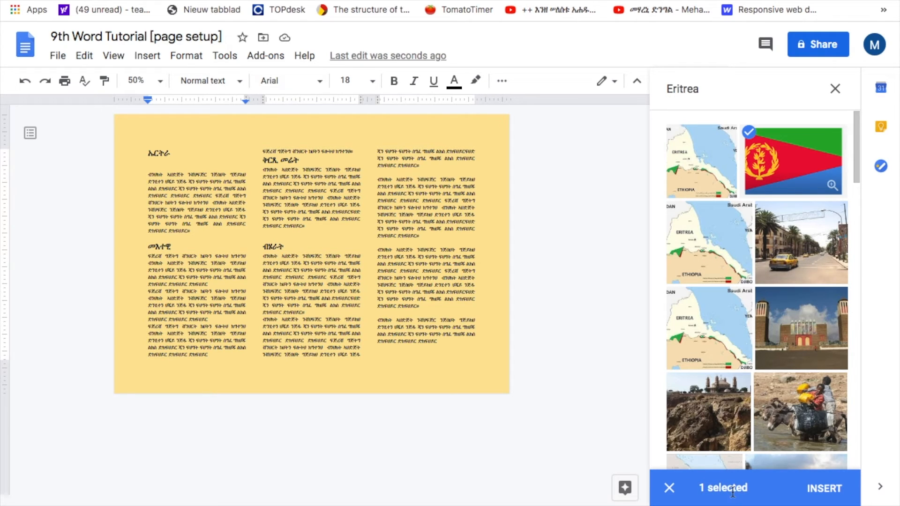
click(820, 490)
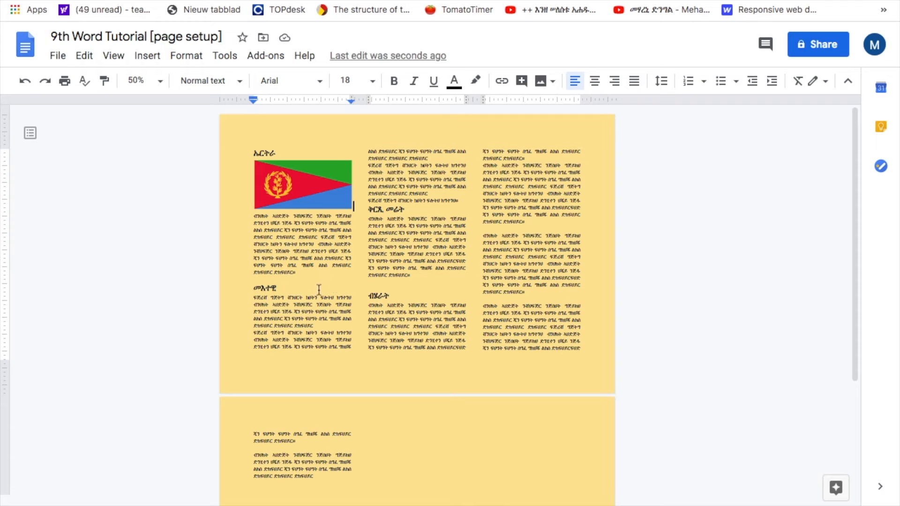
- Add a blank line below the "ቅርጺ መሬት" heading and insert the brown map of Eritrea there from the web image search
click(413, 208)
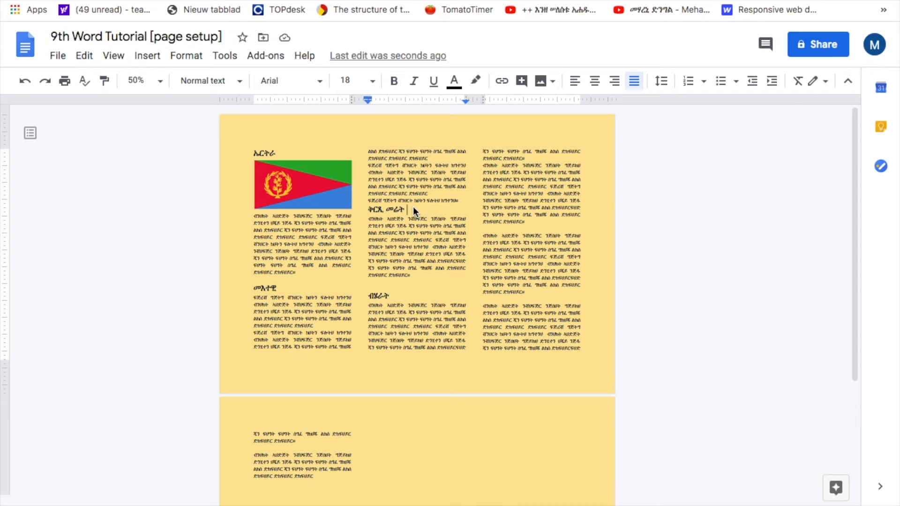
key(Return)
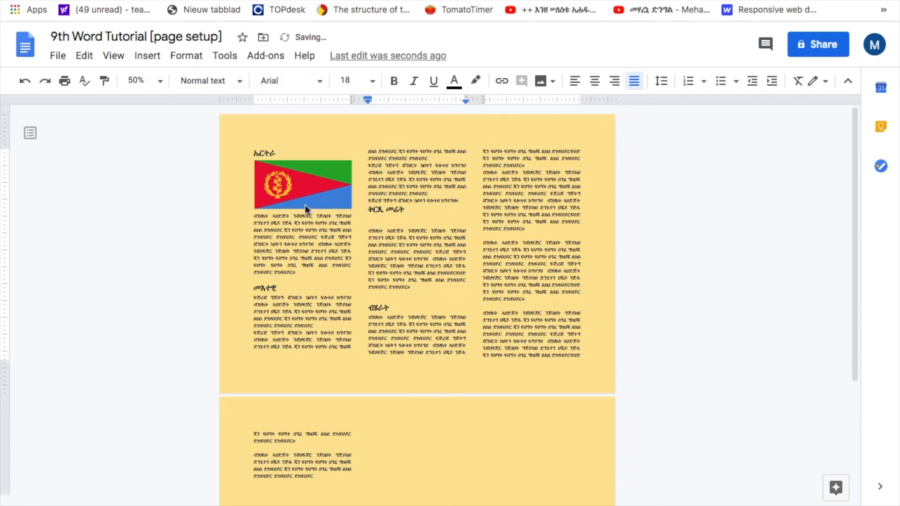
click(143, 56)
mouse_move(180, 83)
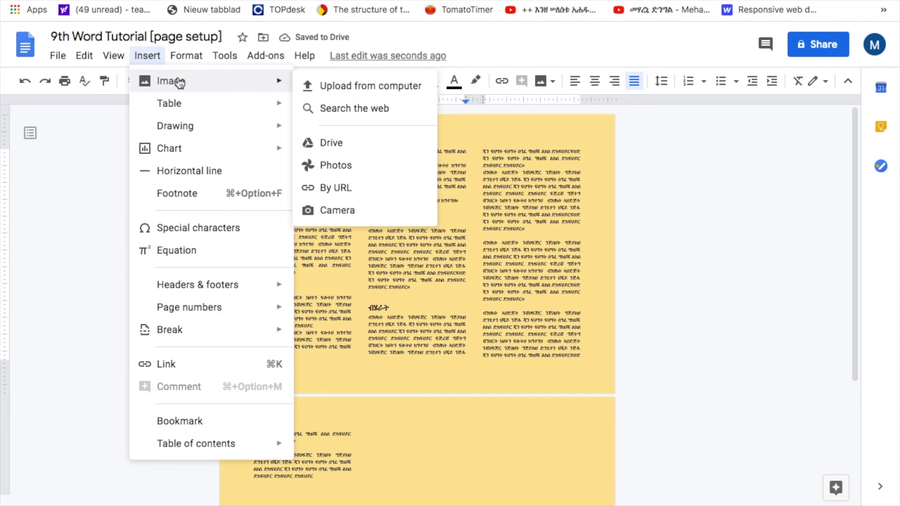
click(355, 109)
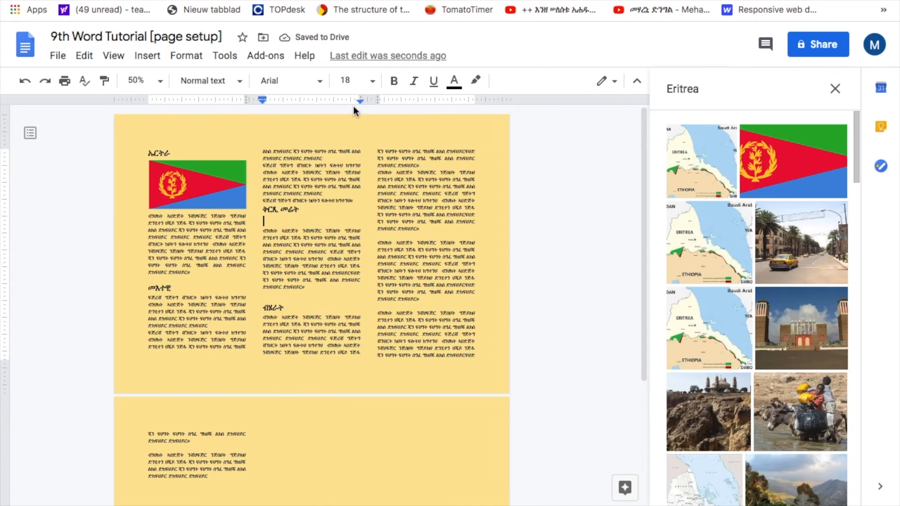
scroll(720, 349, down, 1)
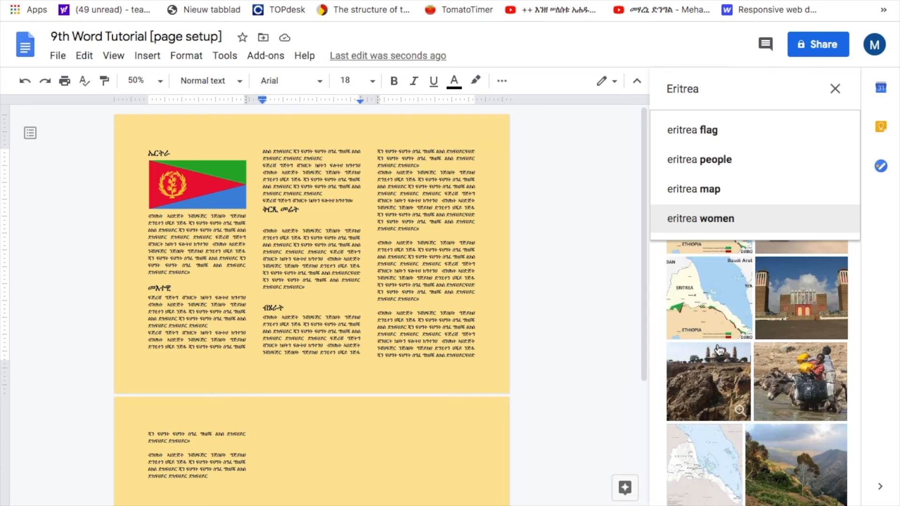
scroll(719, 349, down, 3)
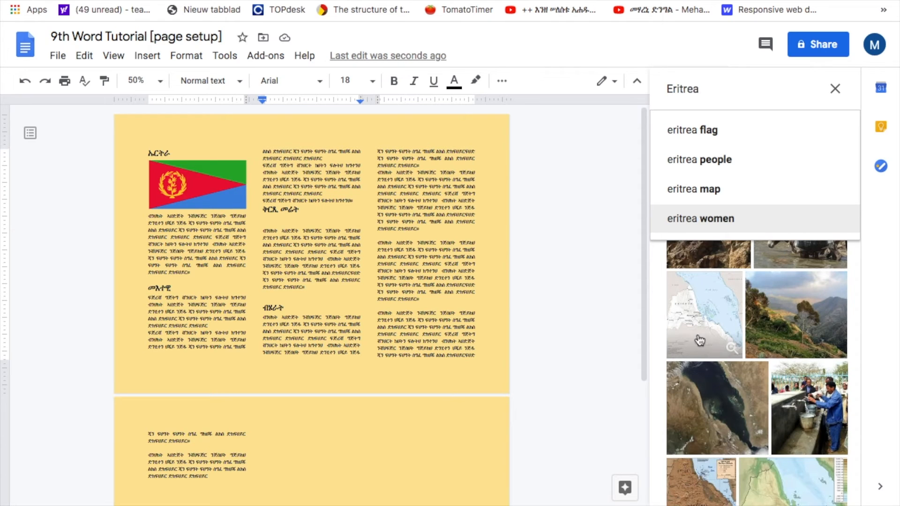
scroll(724, 418, down, 3)
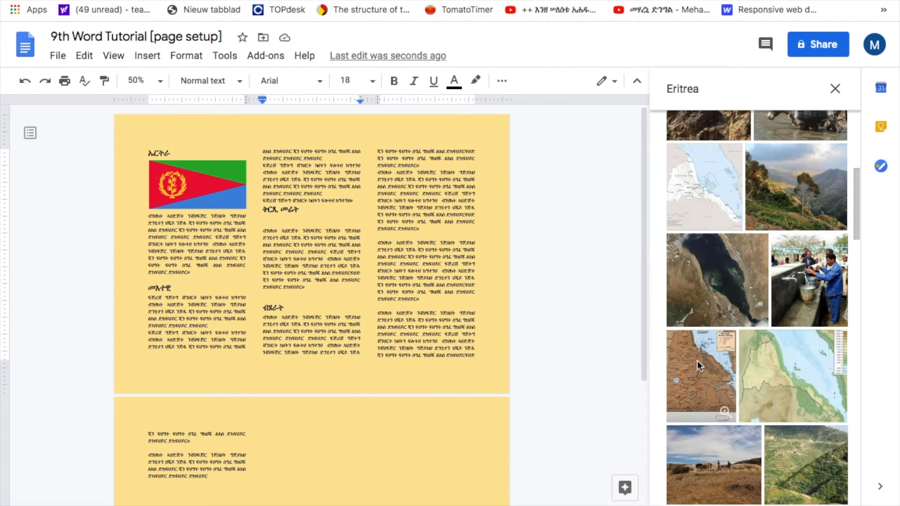
click(696, 361)
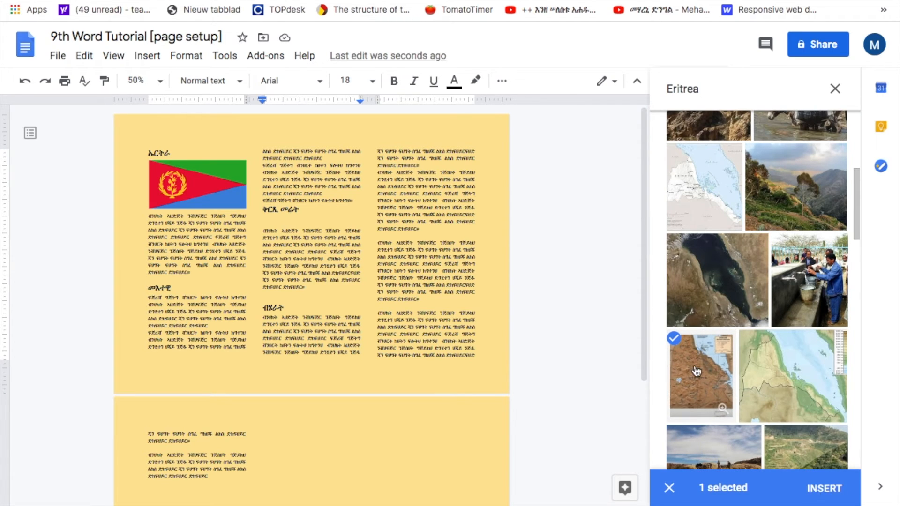
click(823, 489)
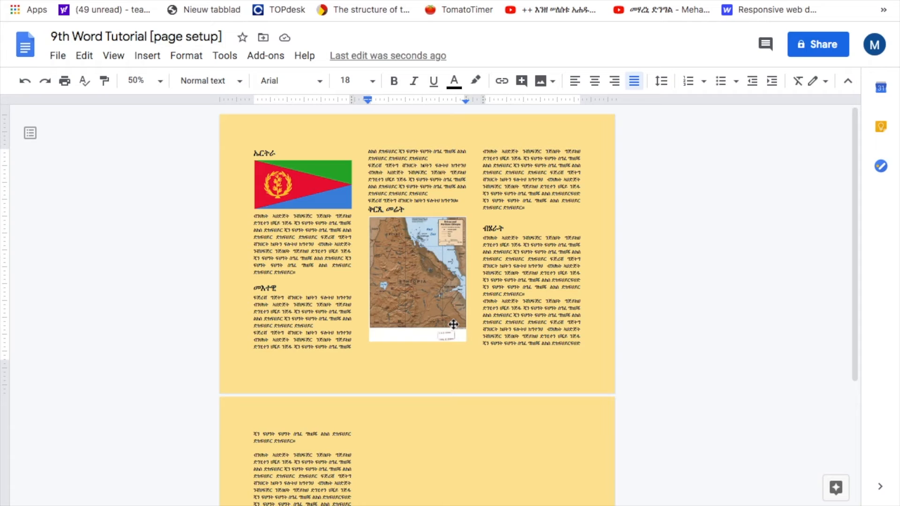
- Replace the brown map below the "ቅርጺ መሬት" heading with the green and blue relief map from the Eritrea web image results
click(421, 276)
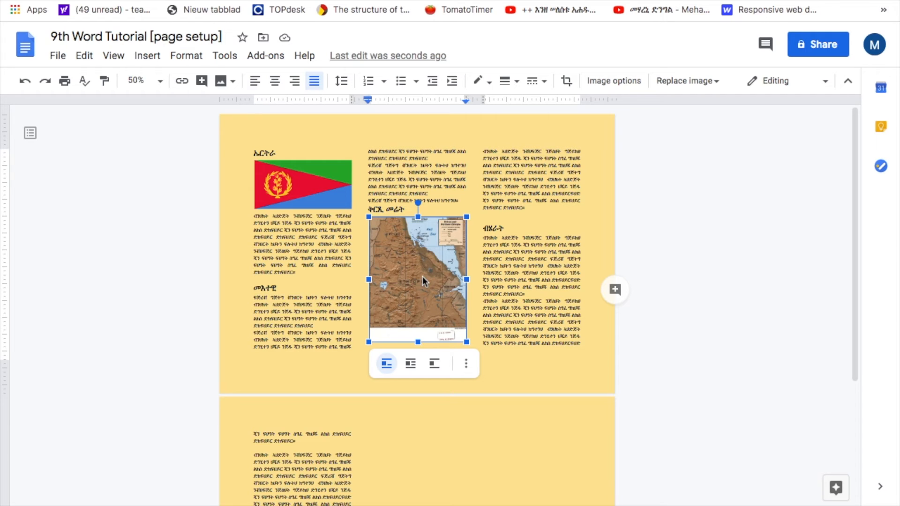
key(Delete)
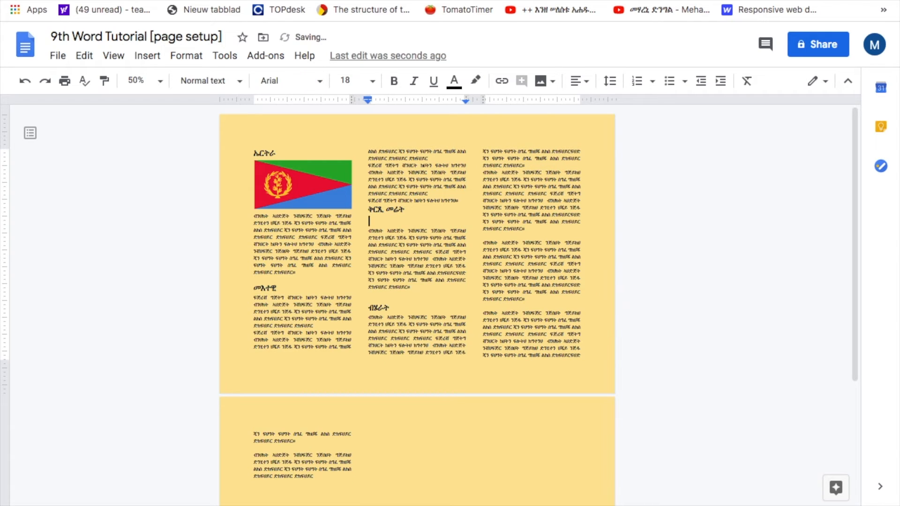
click(149, 58)
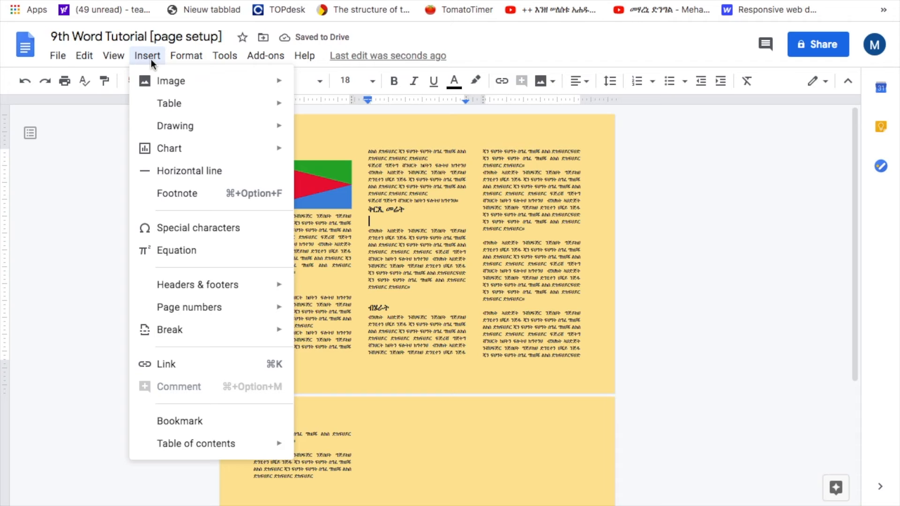
mouse_move(181, 82)
click(327, 106)
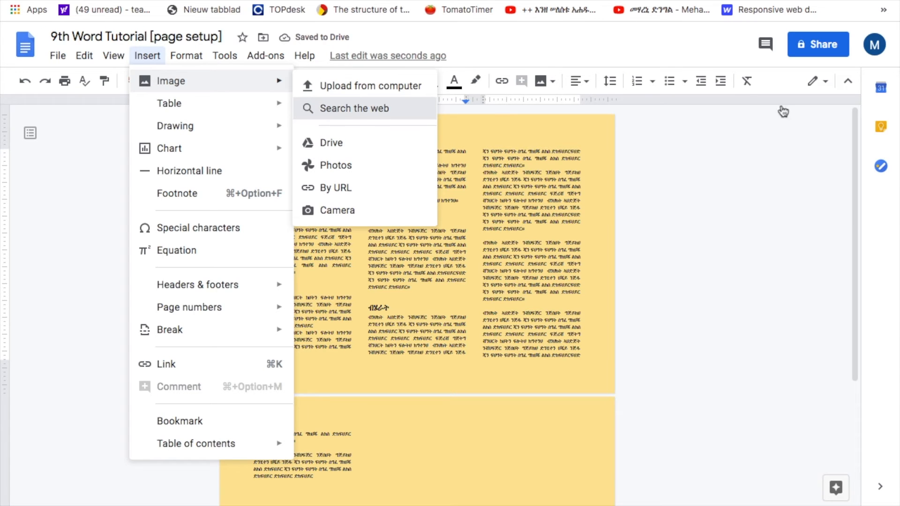
click(820, 97)
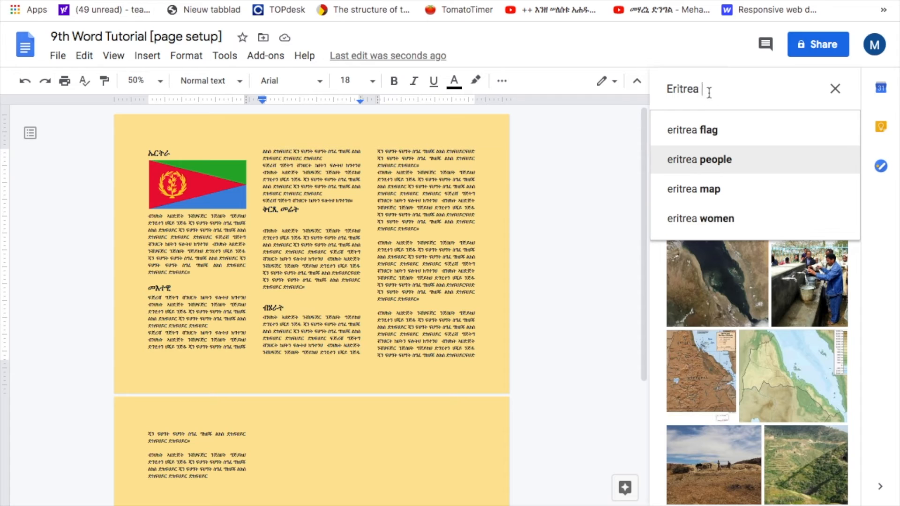
scroll(729, 373, up, 1)
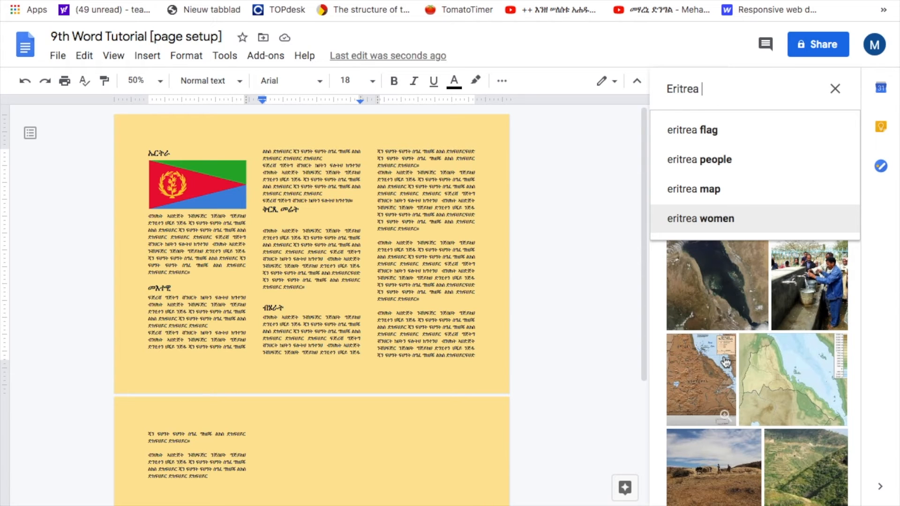
click(790, 375)
click(790, 375)
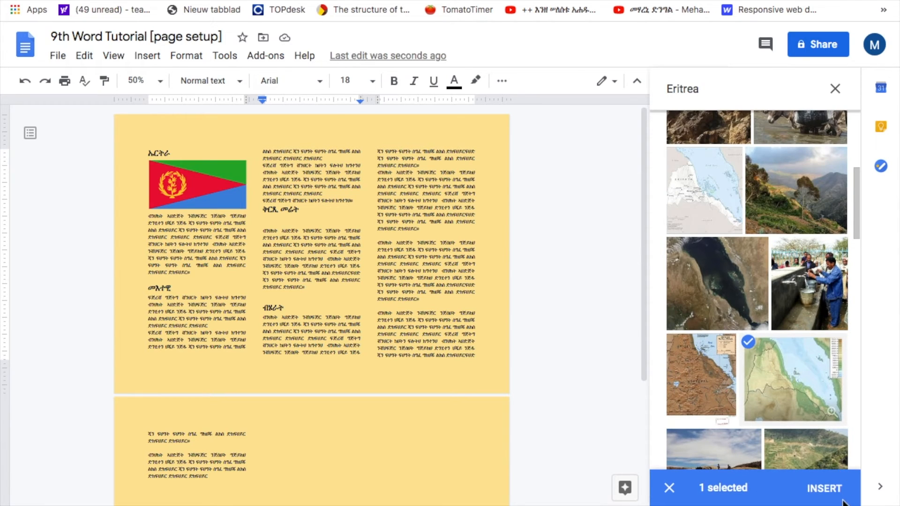
click(824, 490)
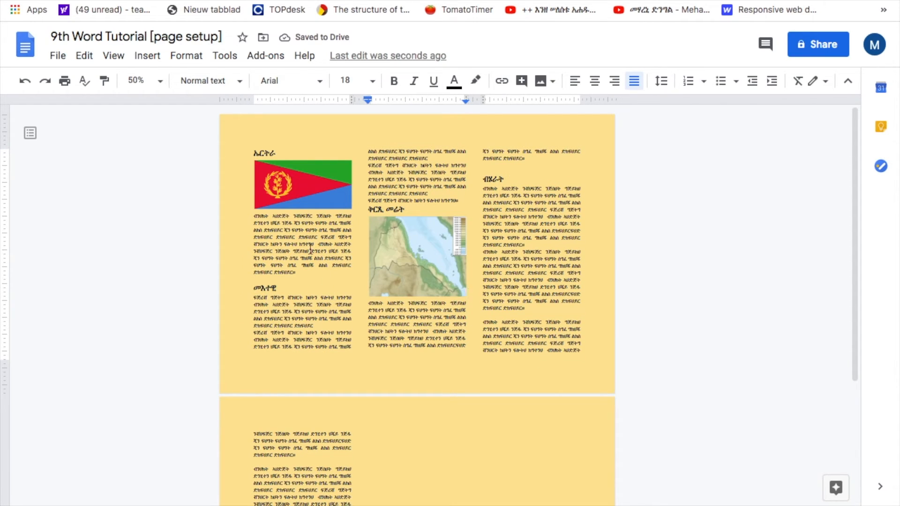
- Shrink the relief map in the second column slightly, keeping its proportions, and deselect it
click(431, 273)
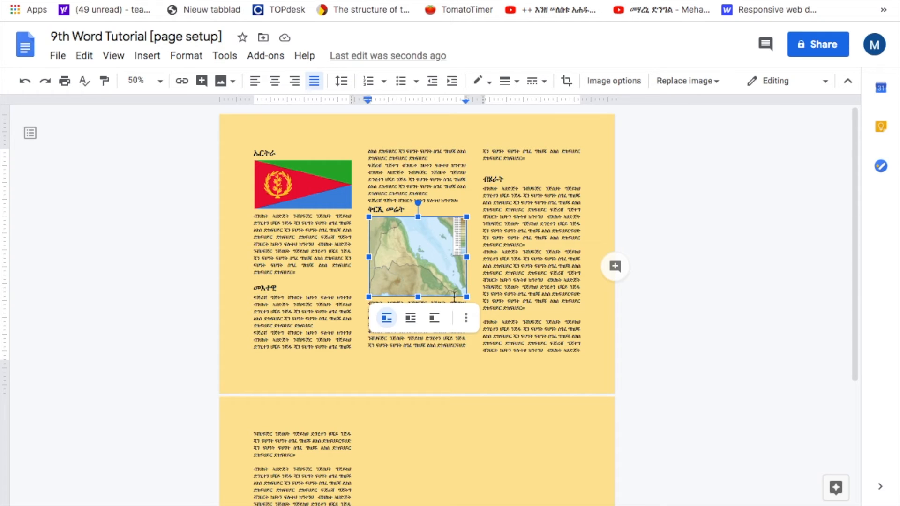
mouse_move(466, 296)
mouse_down()
mouse_move(442, 277)
mouse_move(463, 292)
mouse_up()
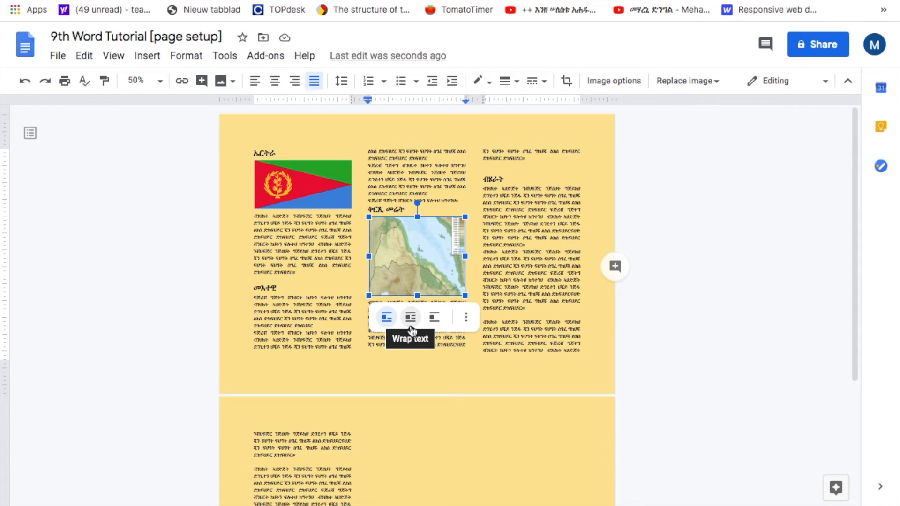
click(514, 245)
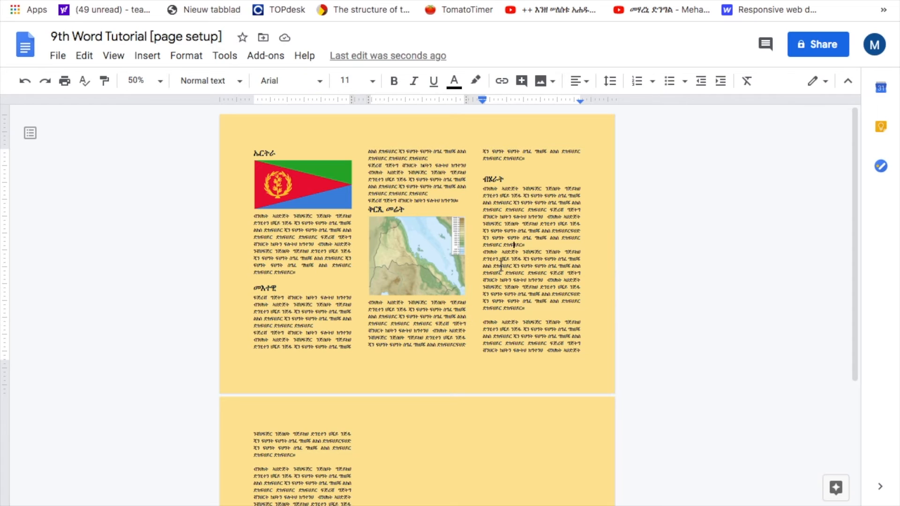
- Add a blank line below the "ብሄራት" heading and search web images for "eritrean ethnic groups pictures"
click(508, 179)
key(Return)
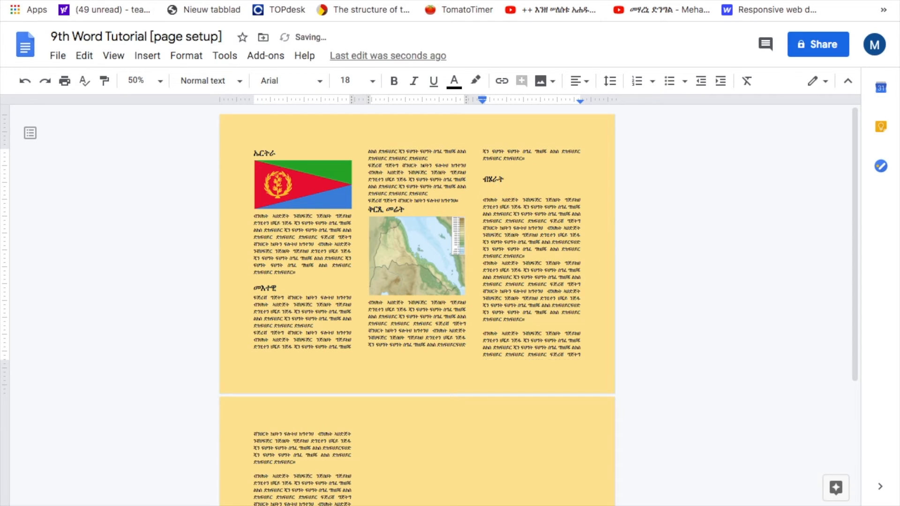
click(149, 56)
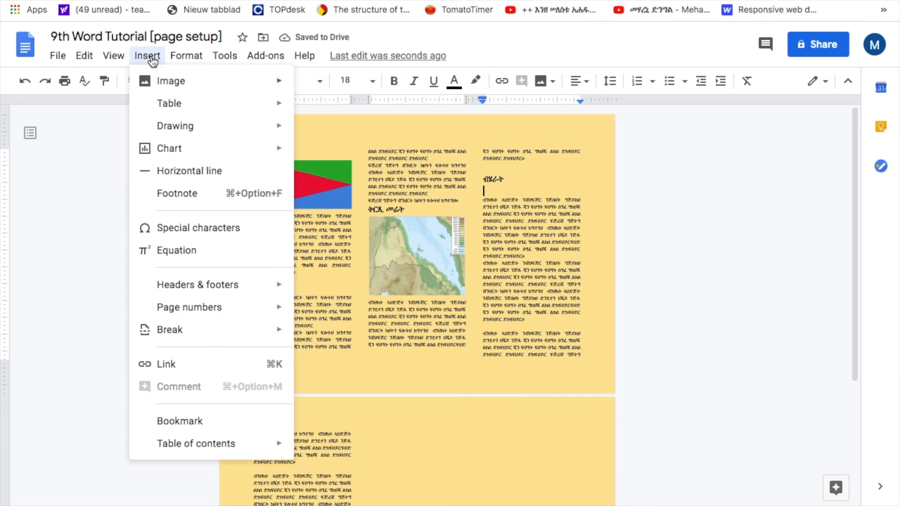
mouse_move(174, 84)
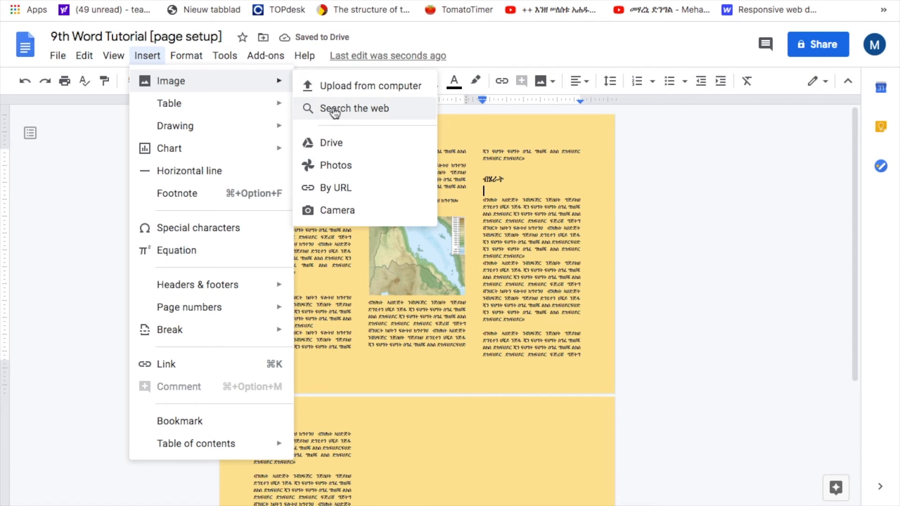
click(375, 108)
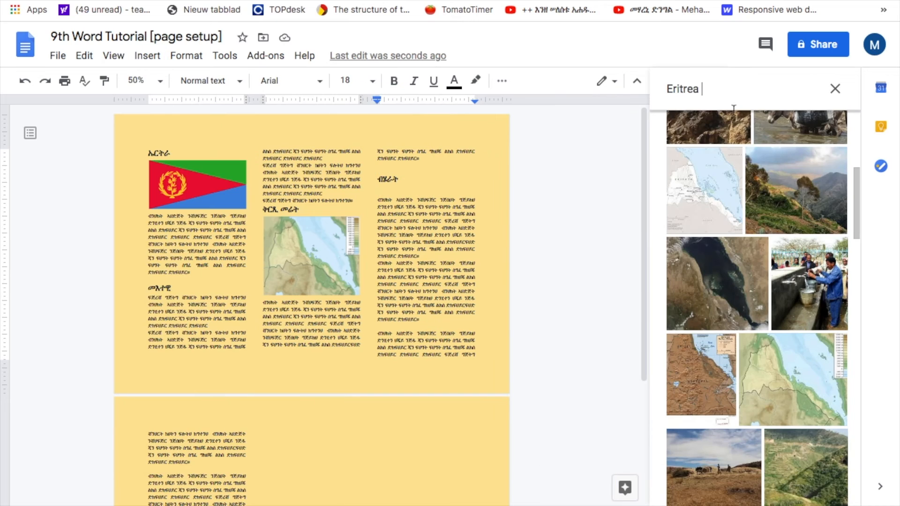
drag(710, 93, 661, 95)
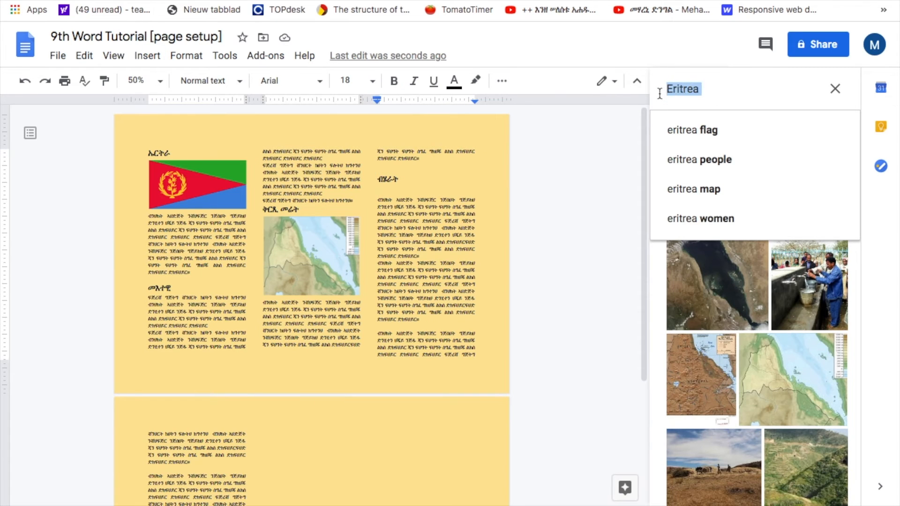
text(Eritrean e)
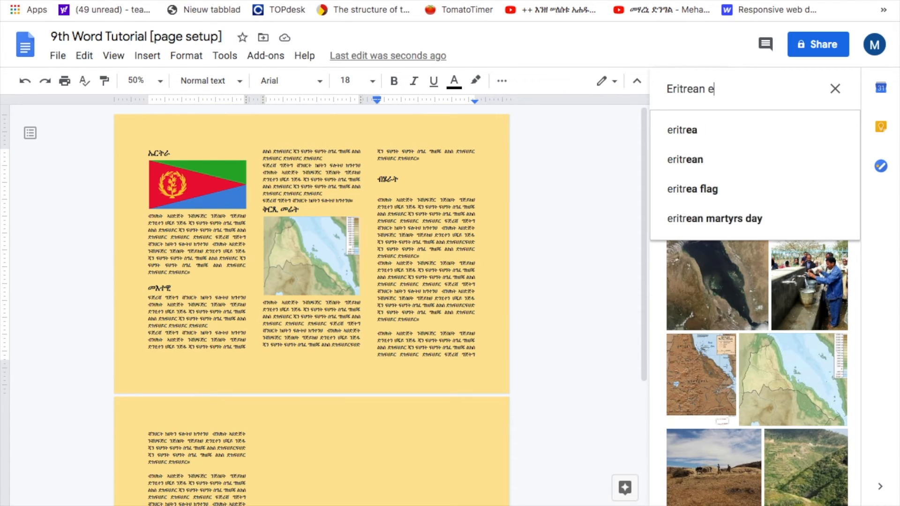
text(thnic)
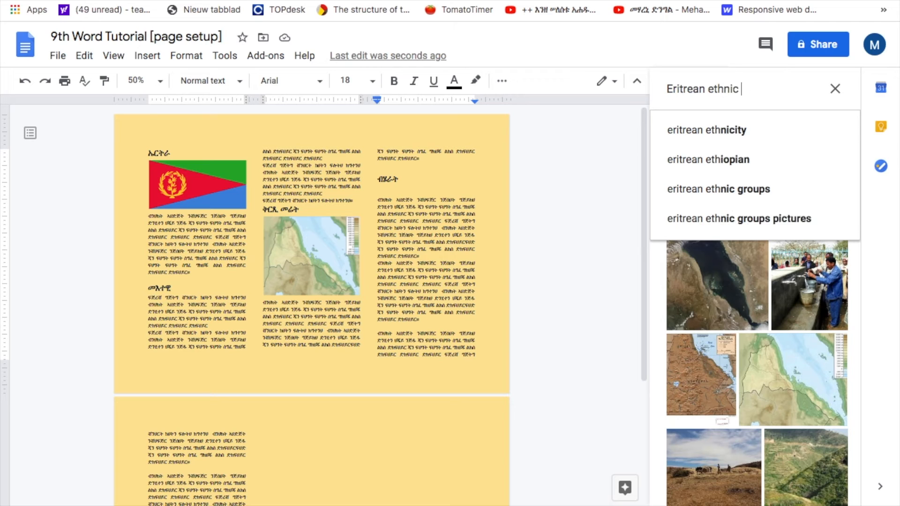
text( groups)
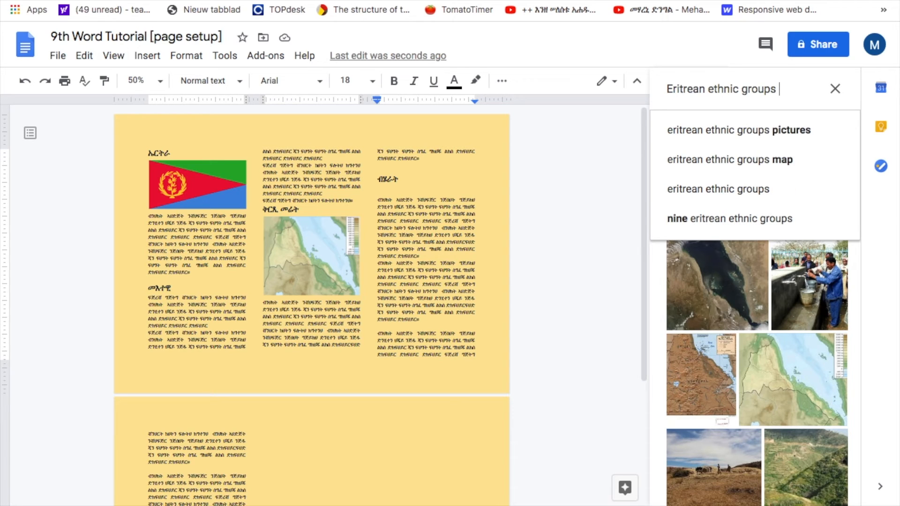
click(761, 138)
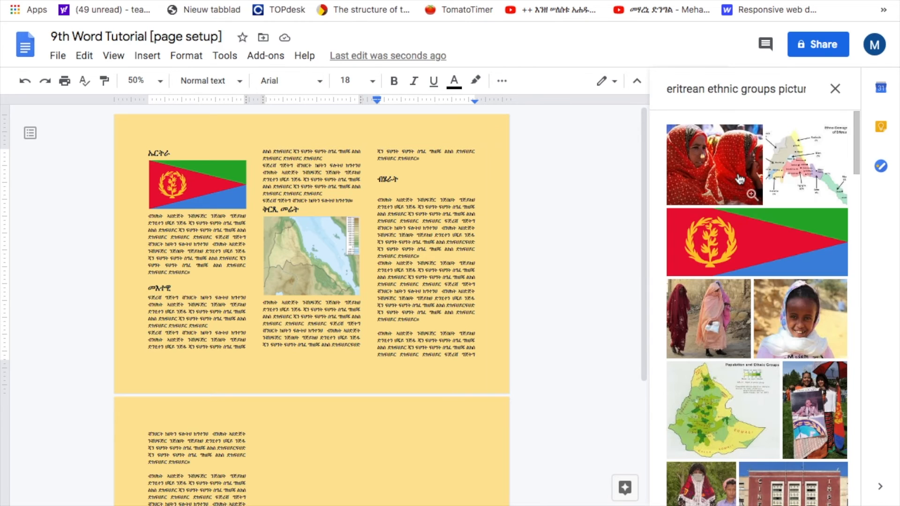
- Insert the picture of the women in red headscarves from the image results below the "ብሄራት" heading
scroll(749, 305, down, 2)
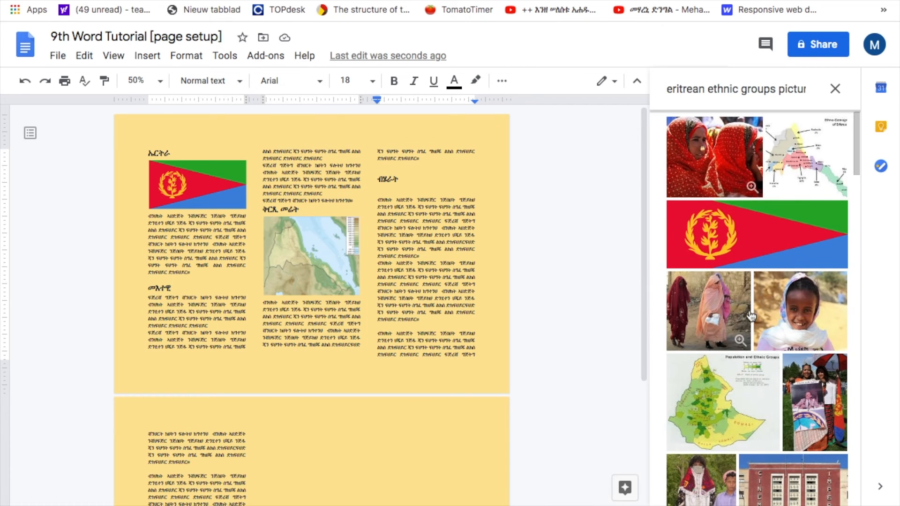
scroll(740, 293, down, 9)
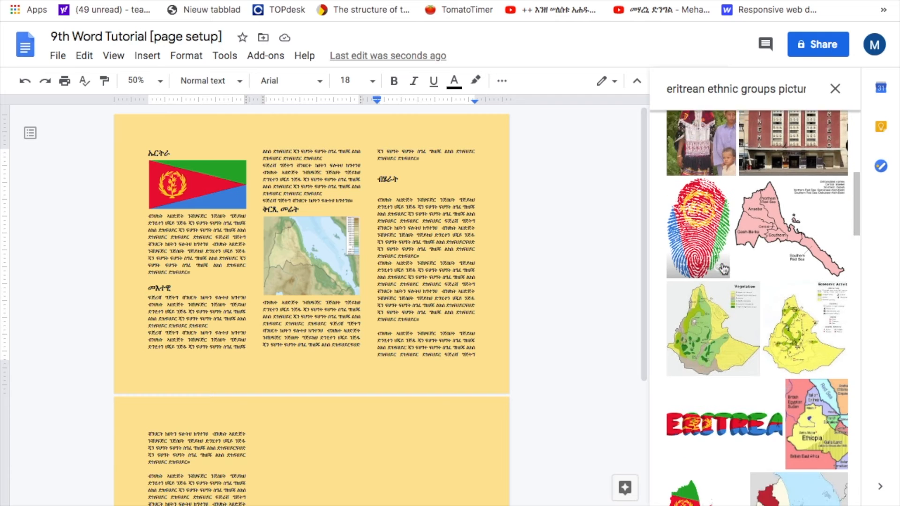
scroll(724, 269, down, 15)
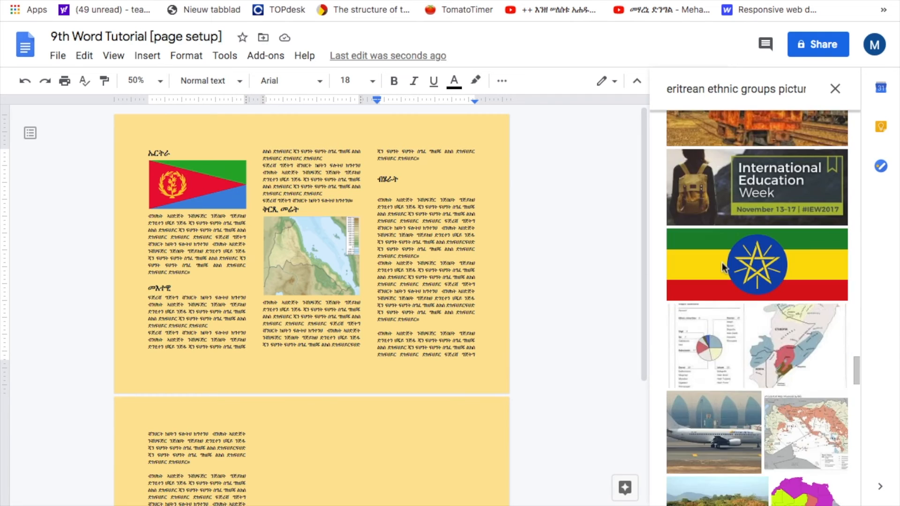
scroll(724, 267, up, 20)
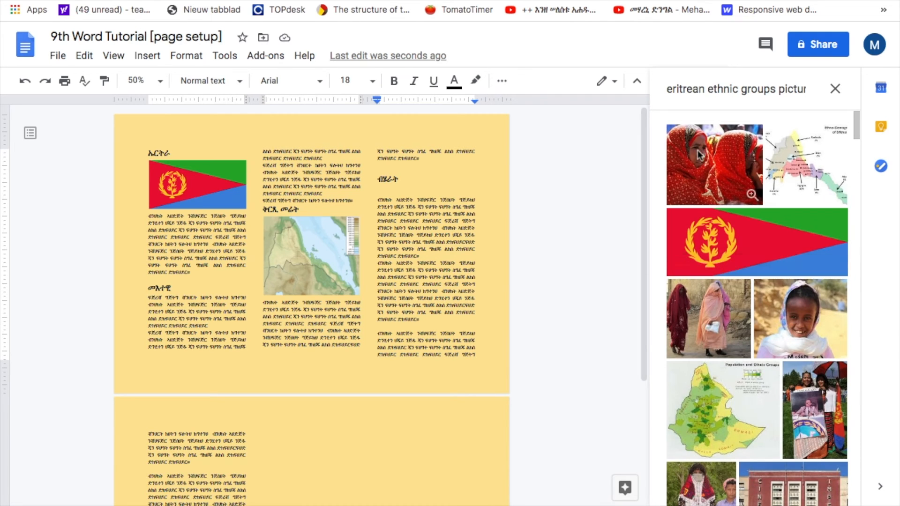
click(711, 174)
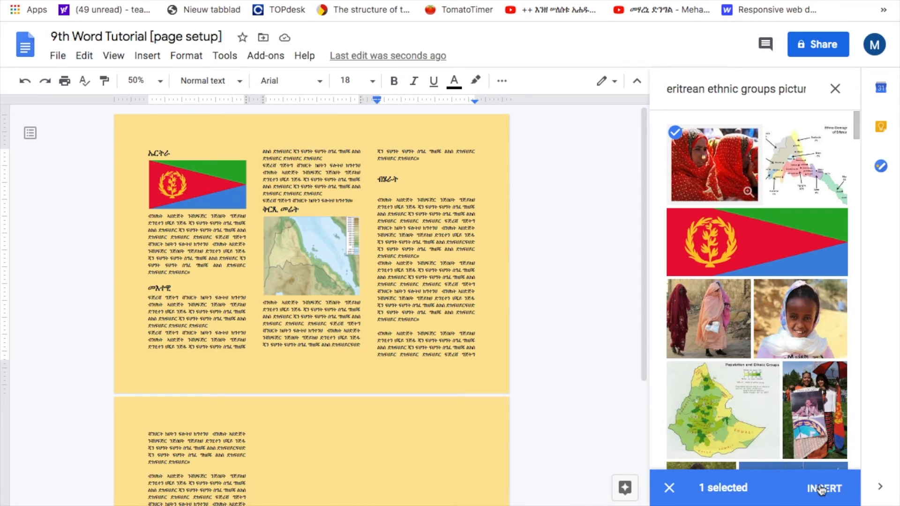
click(819, 489)
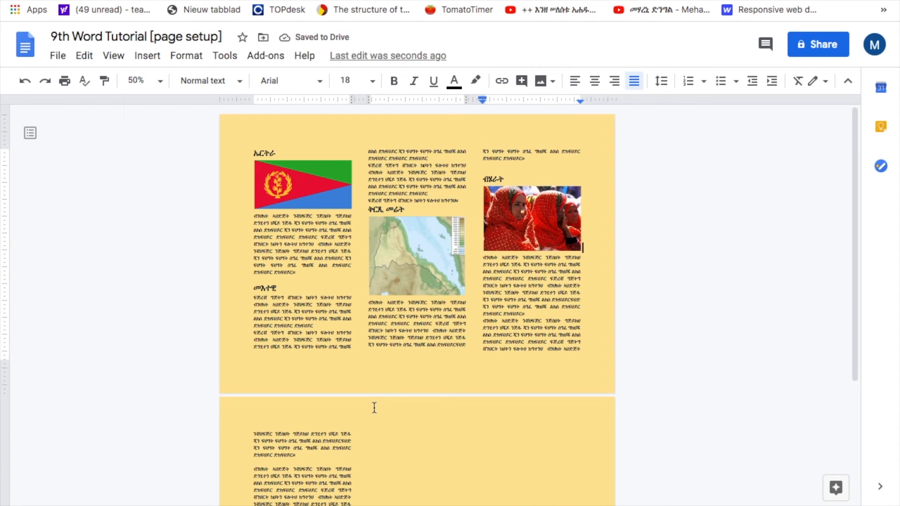
- Delete all the overflow text on the second page so the brochure fits on one page
scroll(372, 415, down, 4)
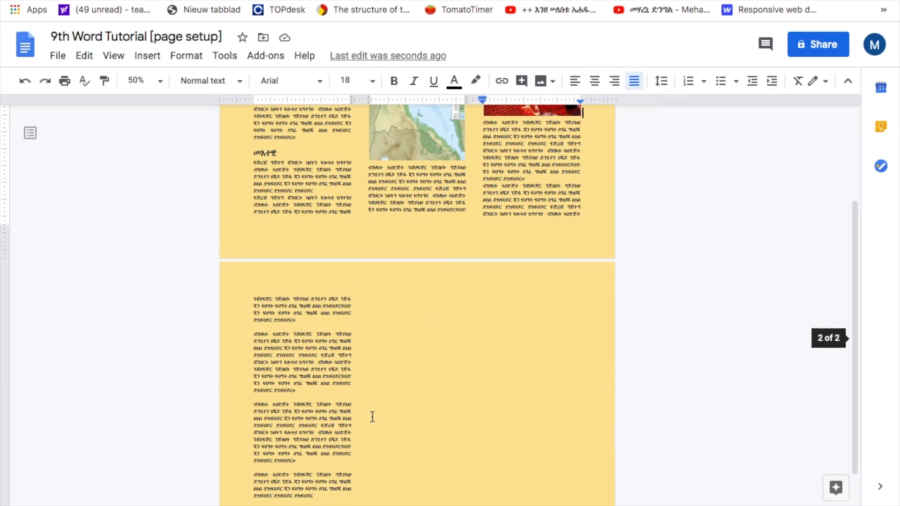
drag(319, 456, 241, 257)
key(BackSpace)
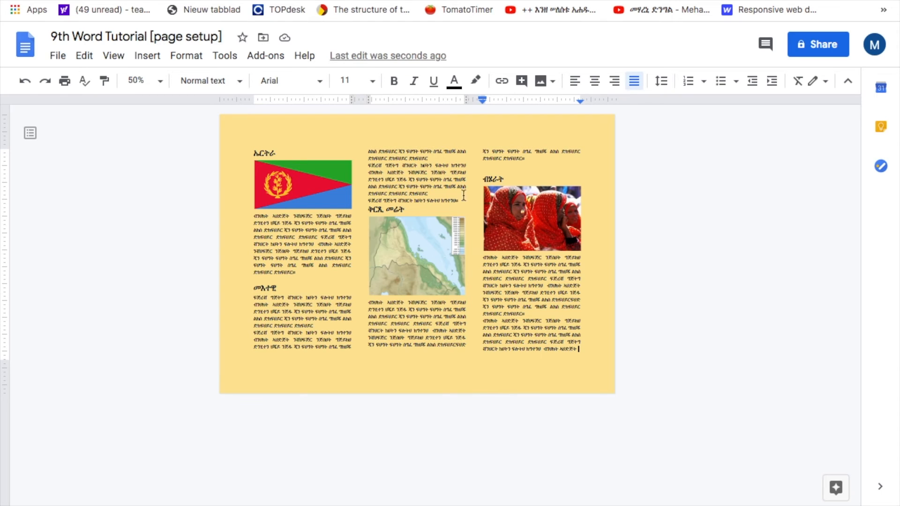
- Remove the blank lines above the "ብሄራት" heading in the third column and the "መእተዊ" heading in the first column
click(489, 169)
key(BackSpace)
click(257, 287)
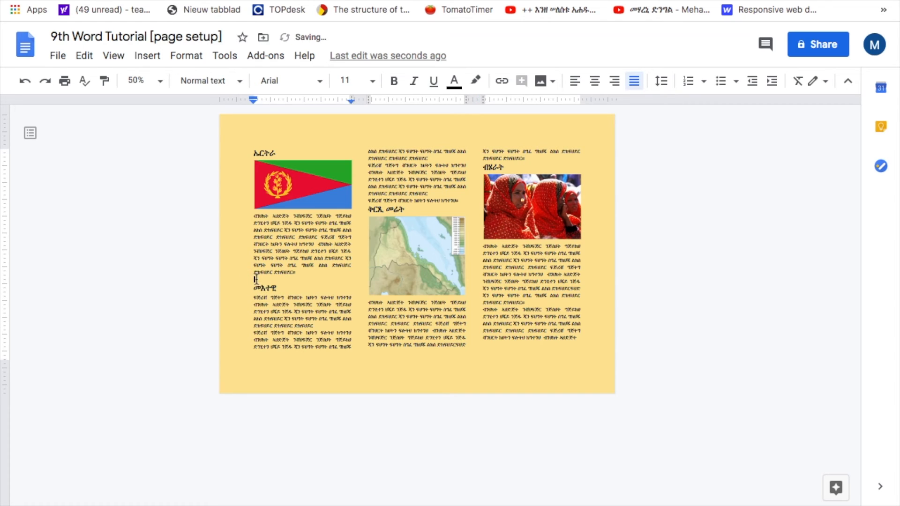
key(BackSpace)
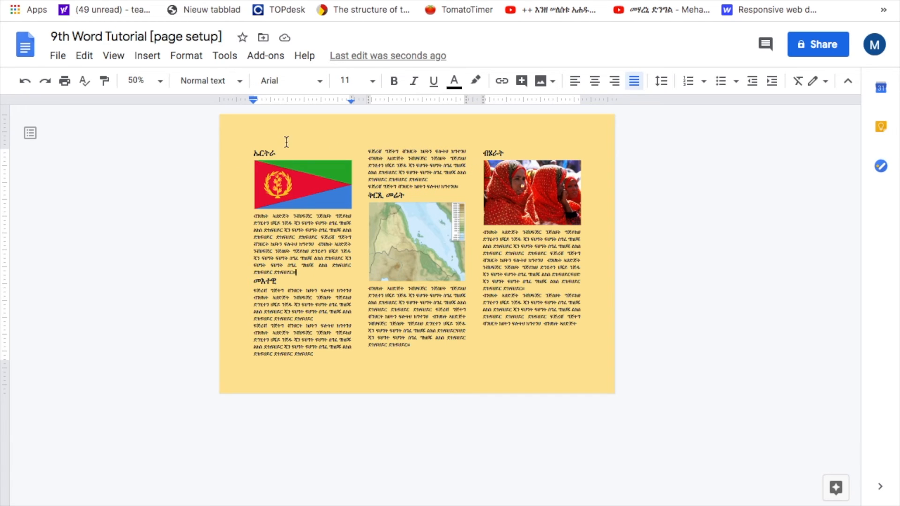
- Make the four headings "ኤርትራ", "ቅርጺ መሬት", "ብሄራት" and "መእተዊ" bold and deselect the text
drag(284, 151, 253, 148)
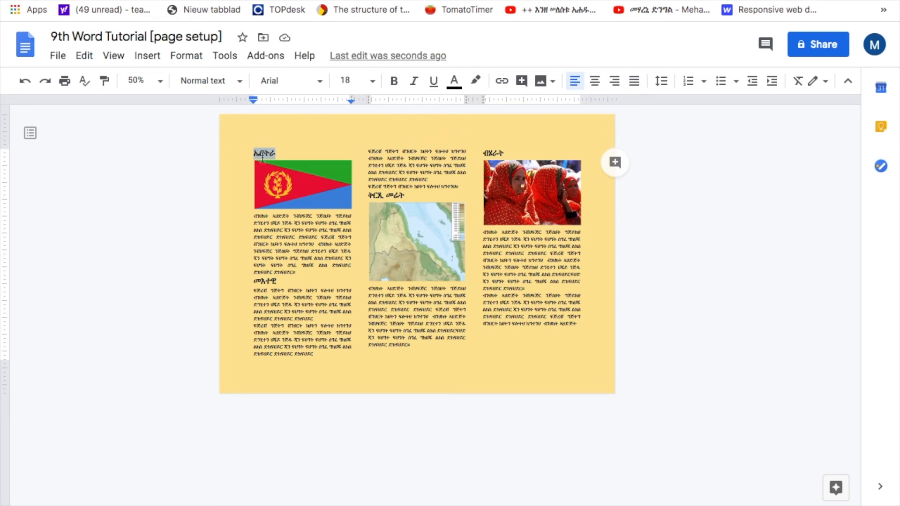
click(396, 85)
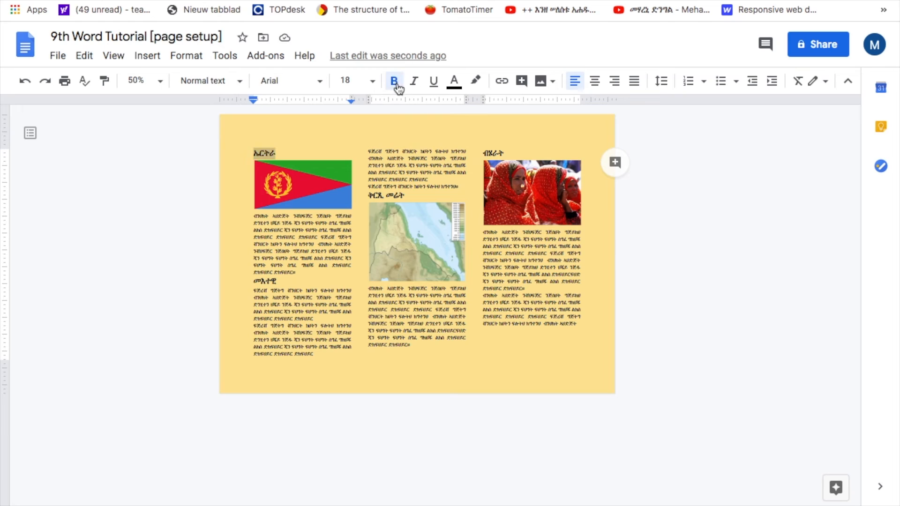
drag(408, 196, 368, 195)
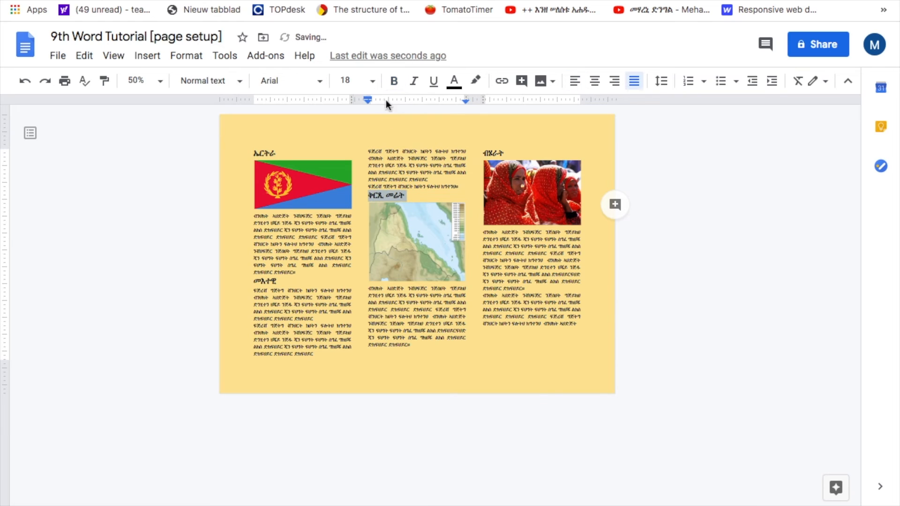
click(393, 82)
drag(504, 154, 482, 154)
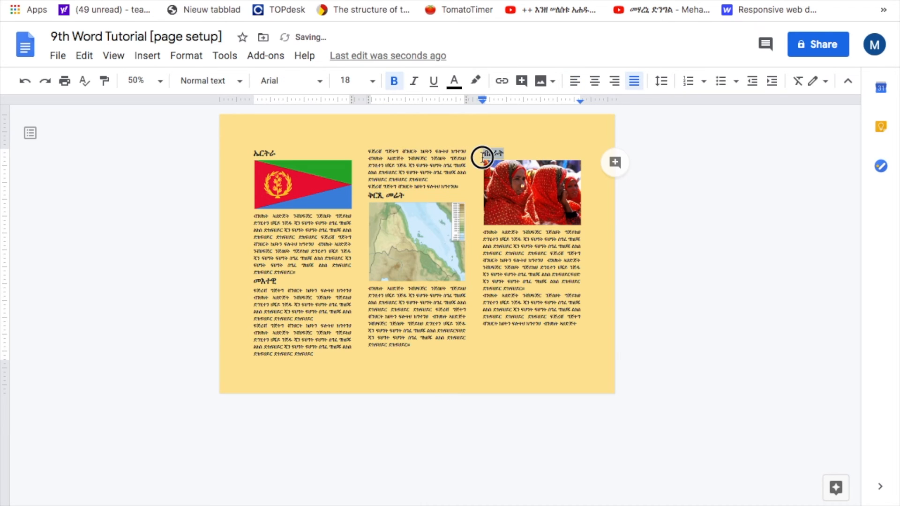
click(395, 83)
drag(276, 281, 254, 280)
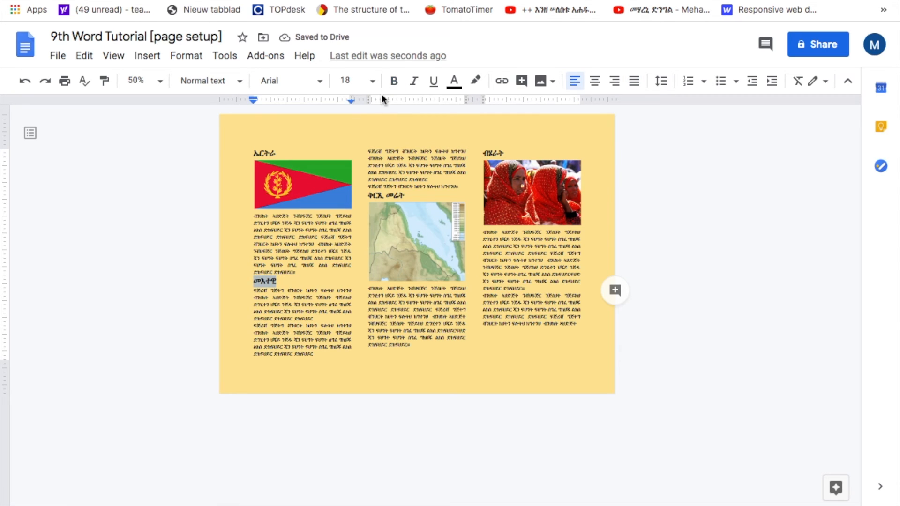
click(393, 81)
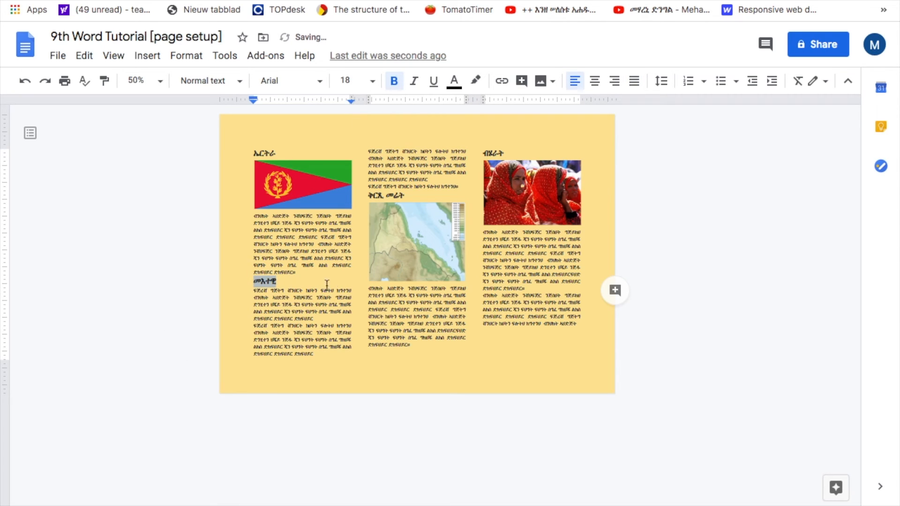
click(312, 287)
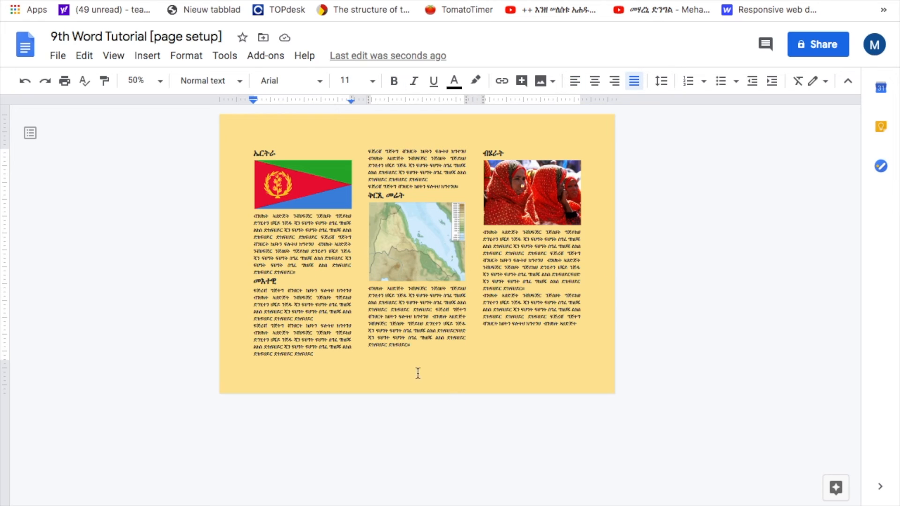
click(325, 358)
drag(484, 295, 577, 326)
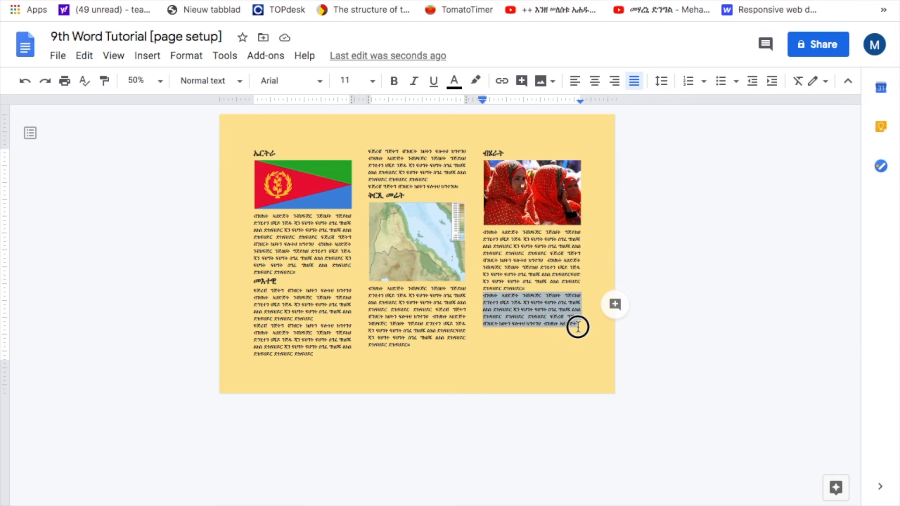
click(576, 328)
text(elkr)
key(BackSpace)
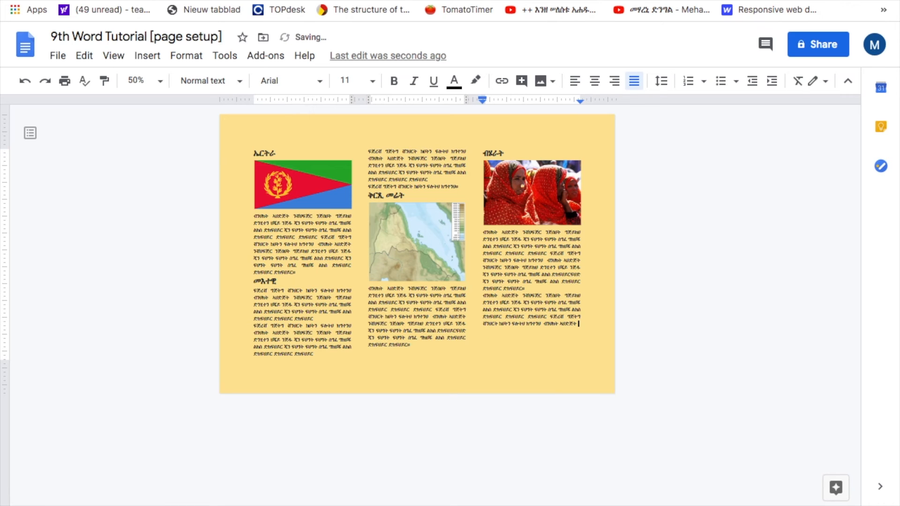
- Switch the keyboard input to Ge'ez script and add filler text on two paragraphs at the end of the third column
click(611, 1)
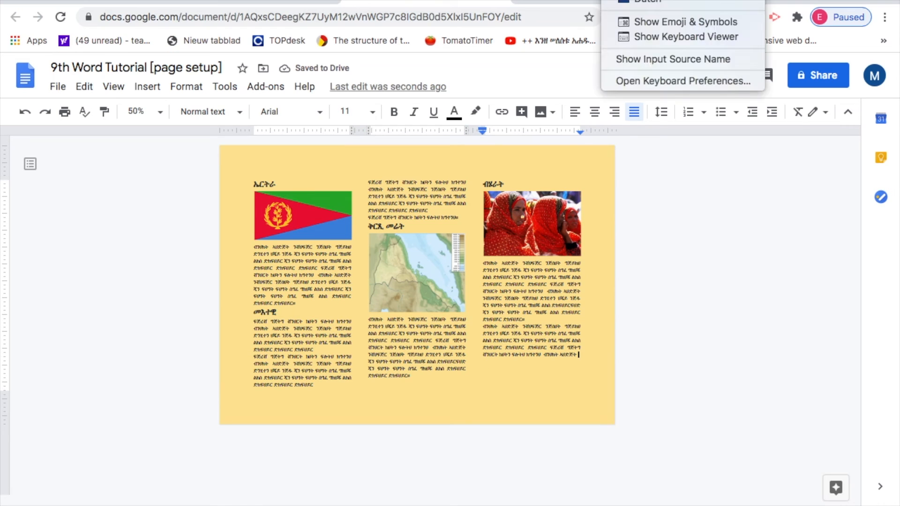
click(656, 0)
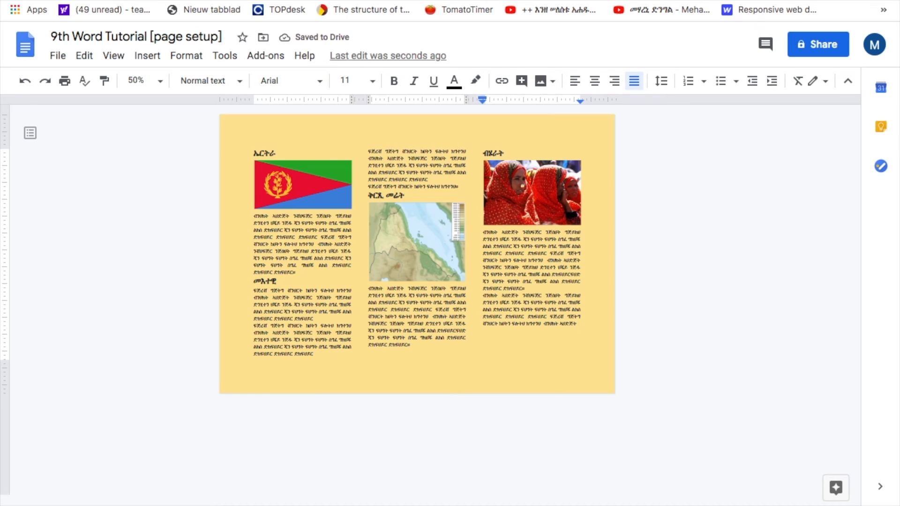
text(ስድክጅፍግስ ሳድፍጅልፍክጅህ ኣጅርክህ)
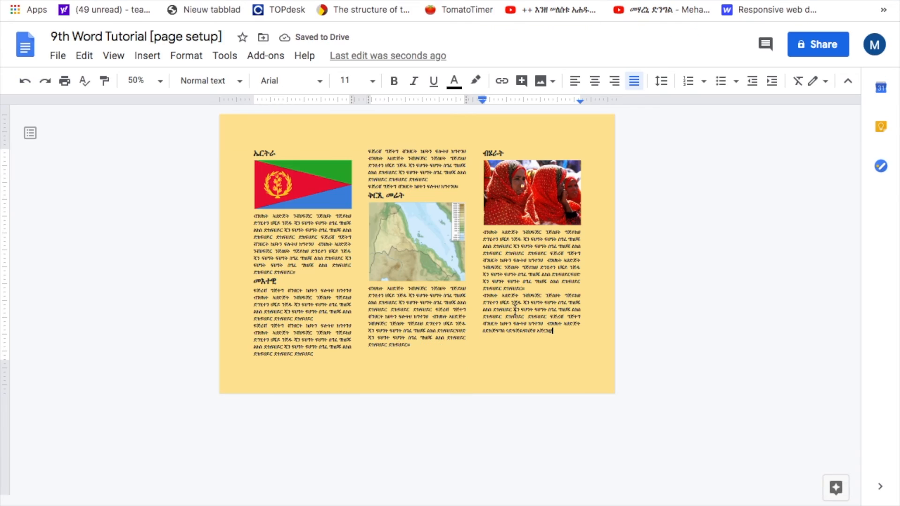
text(ሽ።ሽሽ ኣስምብስብረ)
key(Return)
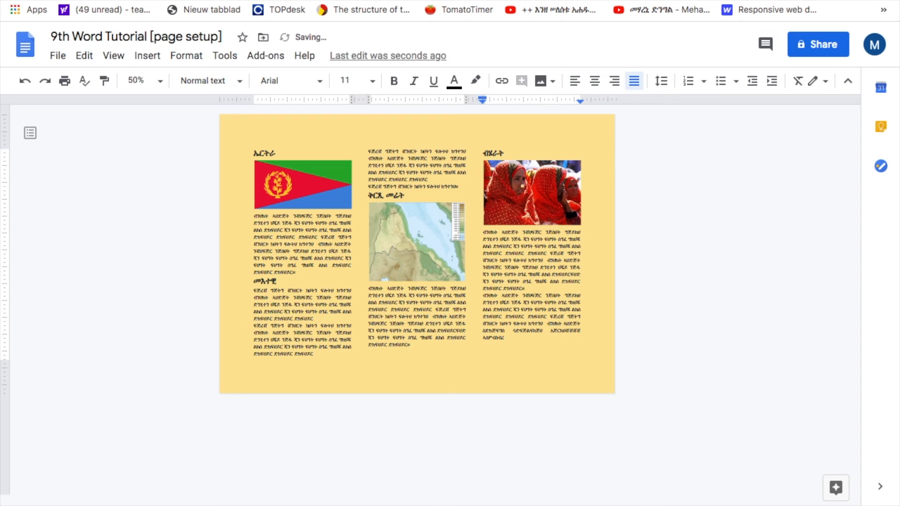
text(ፈክጅርወልግርፍወልግርህወግፍወግ)
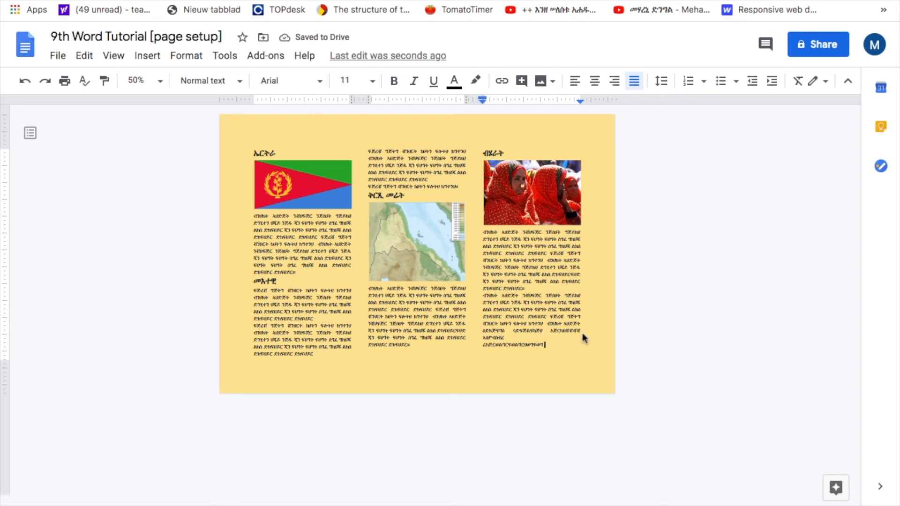
- Delete the added filler text and the last paragraph at the end of the third column
click(546, 346)
drag(545, 345, 483, 332)
key(BackSpace)
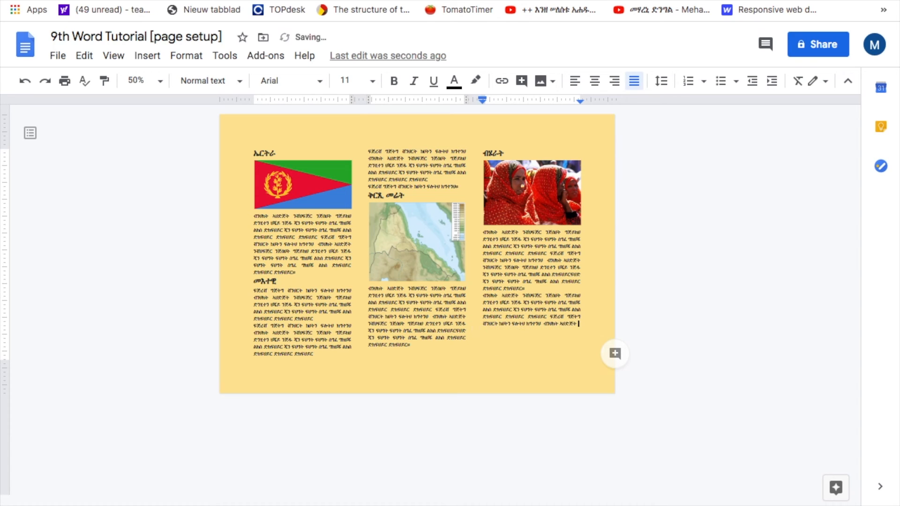
drag(586, 323, 480, 297)
key(BackSpace)
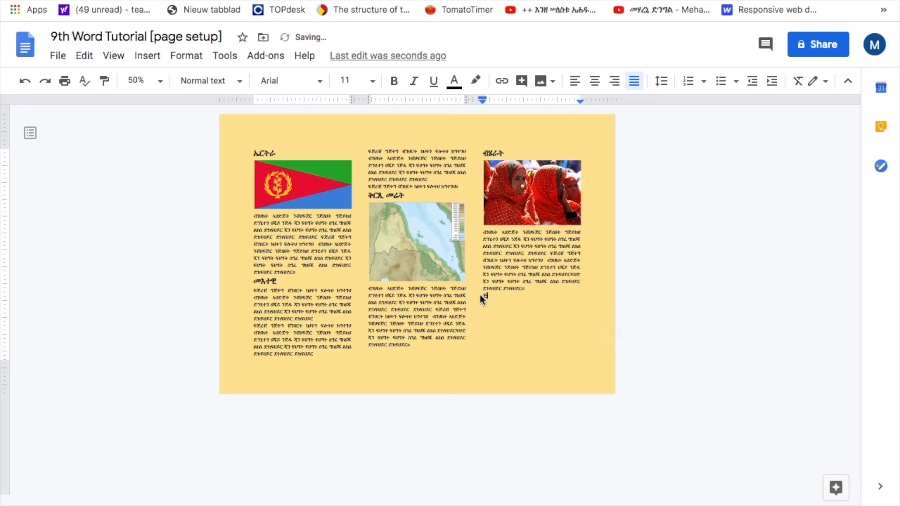
- Switch the keyboard input source and paste the copied filler paragraph on the last line of the third column
text(ችያ)
click(608, 0)
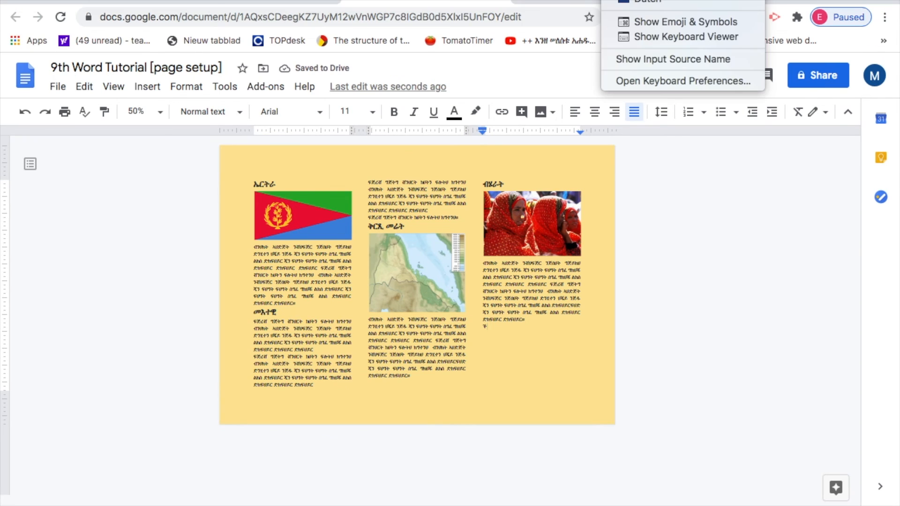
click(666, 0)
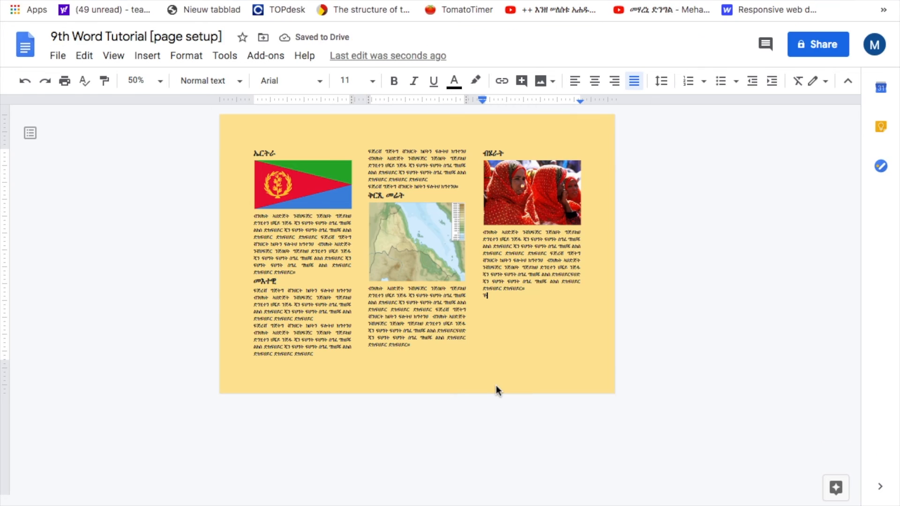
key(super+v)
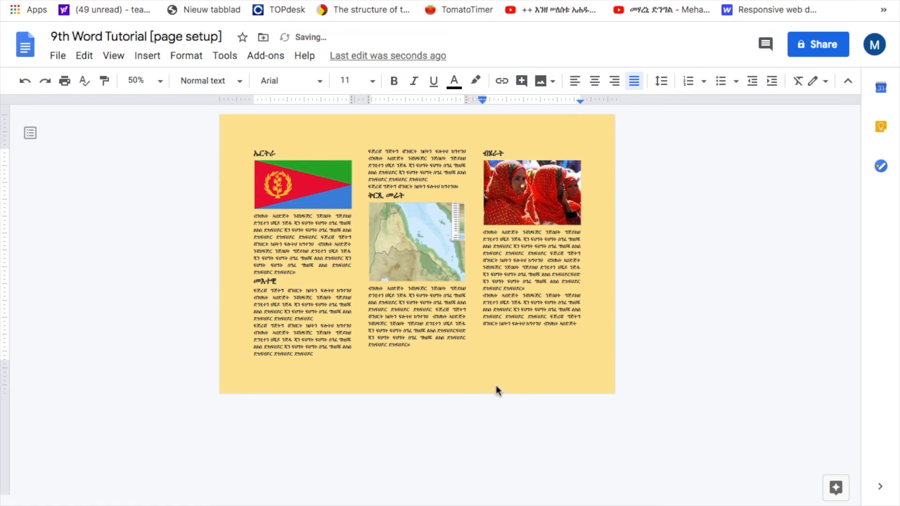
- Paste the filler paragraph repeatedly on new lines after the third column's text until it runs into the second page's second column
drag(586, 323, 482, 298)
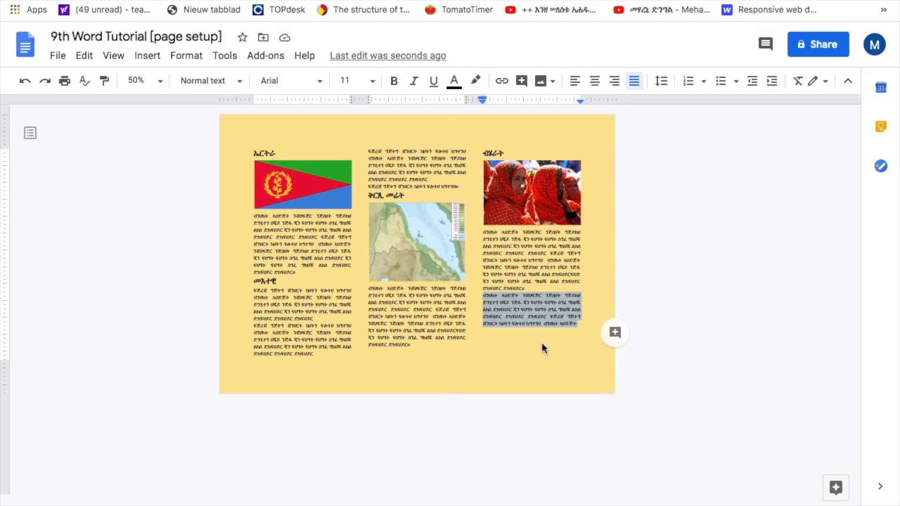
click(577, 325)
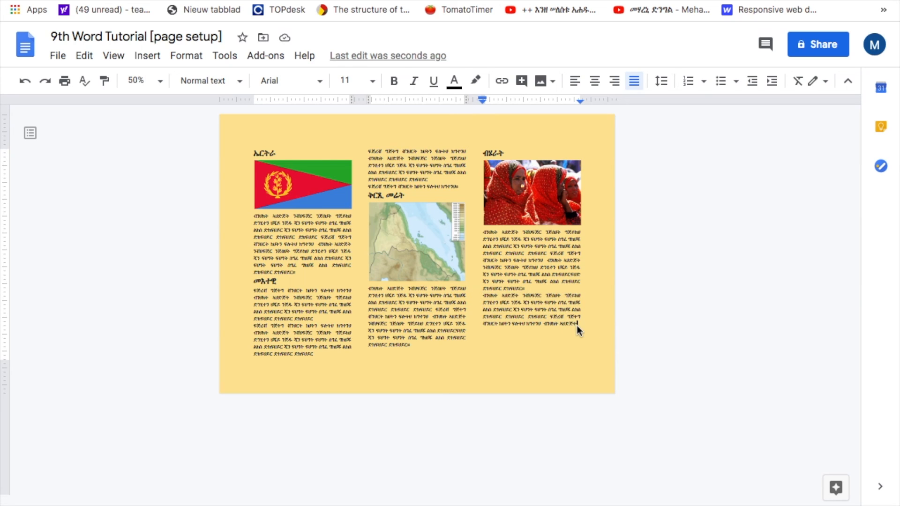
key(Return)
key(ctrl+v)
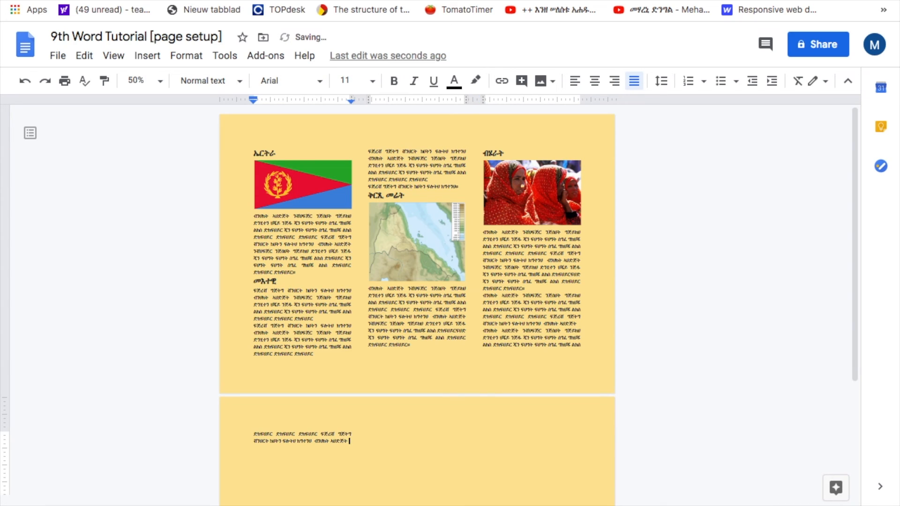
key(ctrl+v)
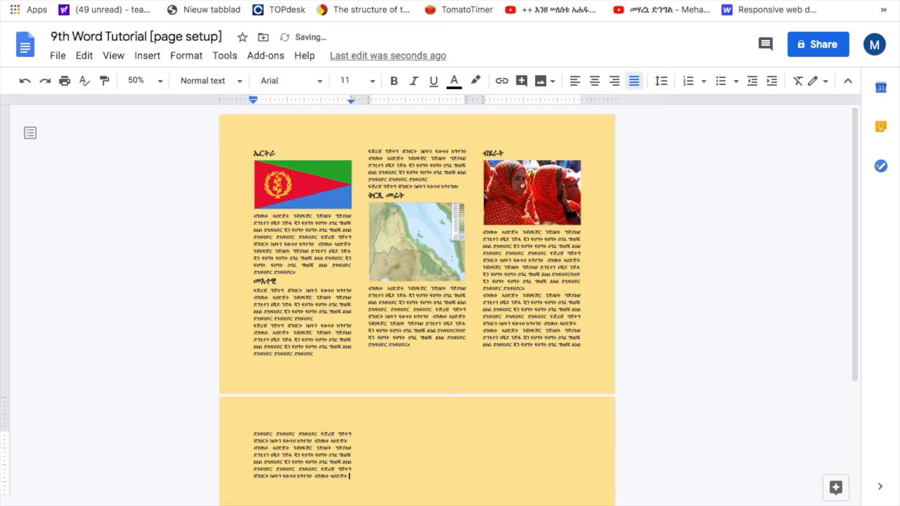
key(Return)
text(ብንህክት ኣህድጅት ንብህፍጅር ንጅሰህት ግጅይከህ ድንሂተን ህጂይ ንጅፋ ጂን ፍህግት ፍህግት ሰግፈ ማዘጁ ልከሰ ድክፍህይር ጂን ፍህግት ፍህግት ሰግፈ ማዘጁ ልከሰ ድክፍህይር ድክፍህይር ድክፍህይር ፍጅረሽ ግጅትግ ቭንህርት ከህትን ፍሉትህ ክግተንህ  ብንህክት ኣህድጅት)
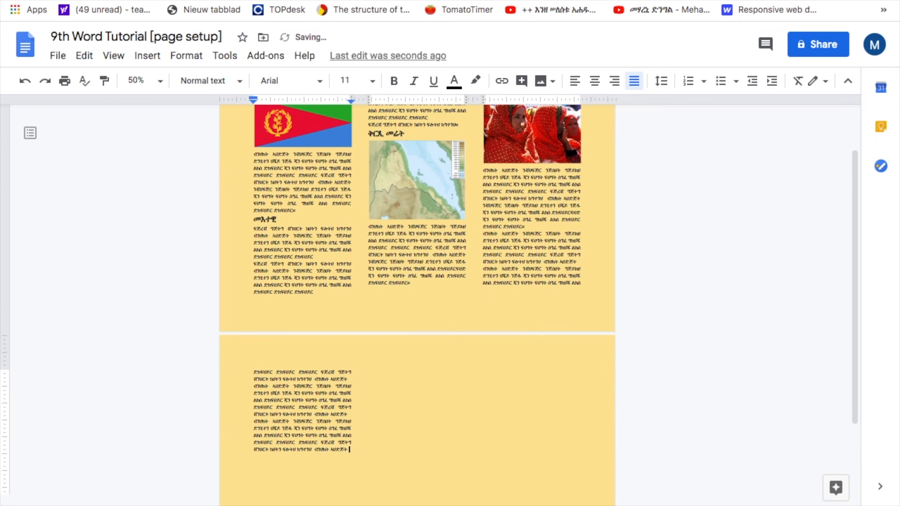
key(Return)
key(ctrl+v)
key(Return)
key(ctrl+v)
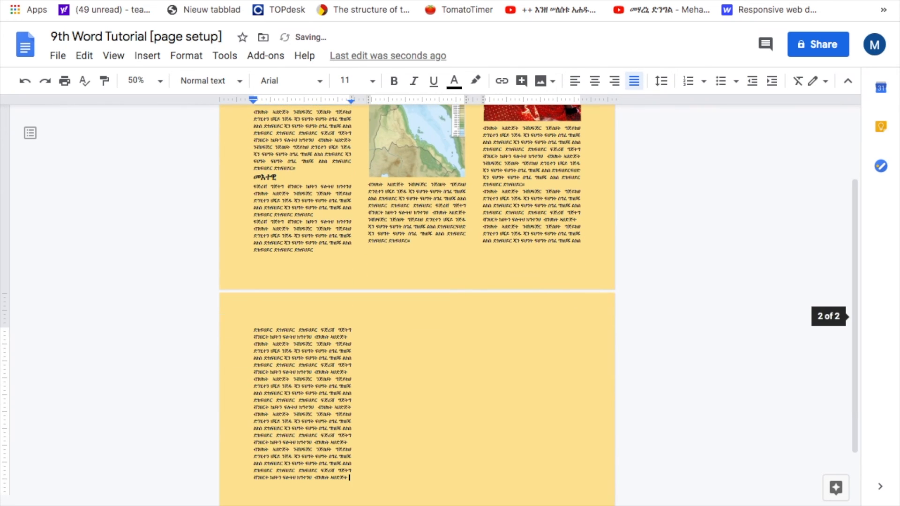
key(Return)
key(ctrl+v)
key(Return)
key(ctrl+v)
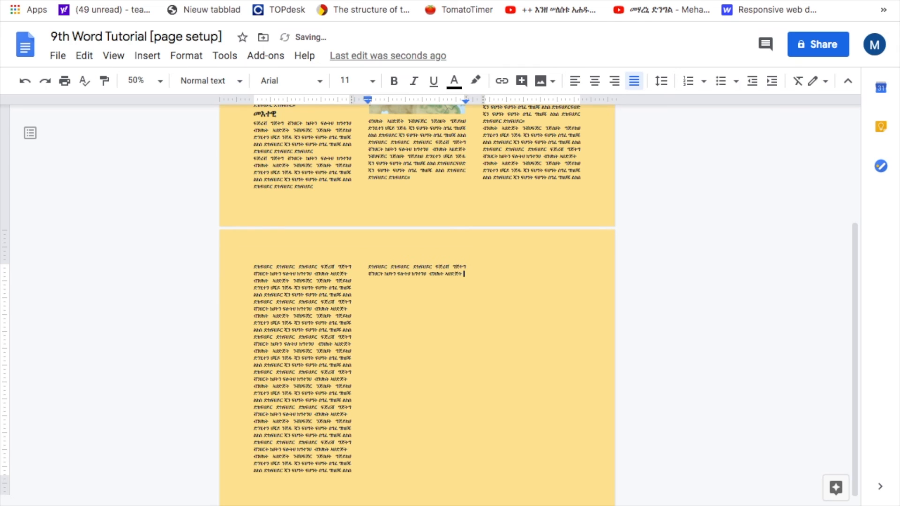
key(Return)
key(ctrl+v)
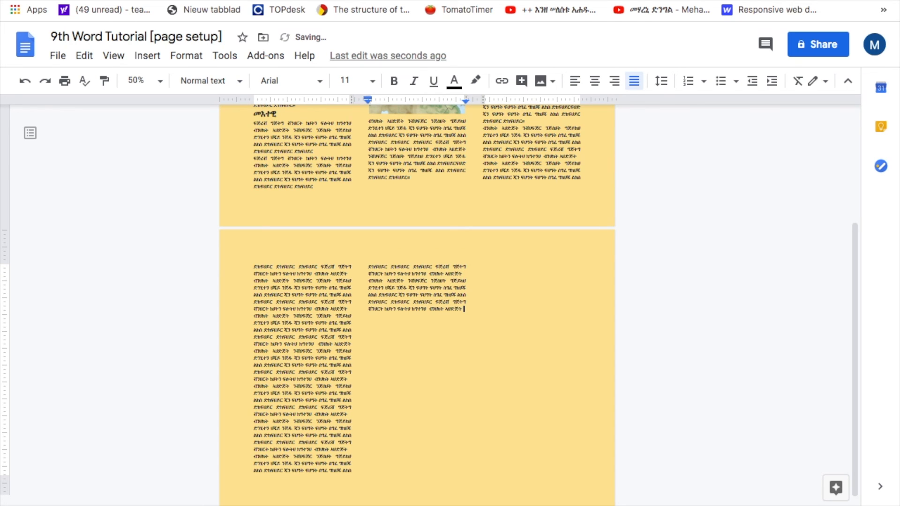
- Copy the second page's first column text and paste it repeatedly to fill the second and third columns
drag(254, 267, 351, 471)
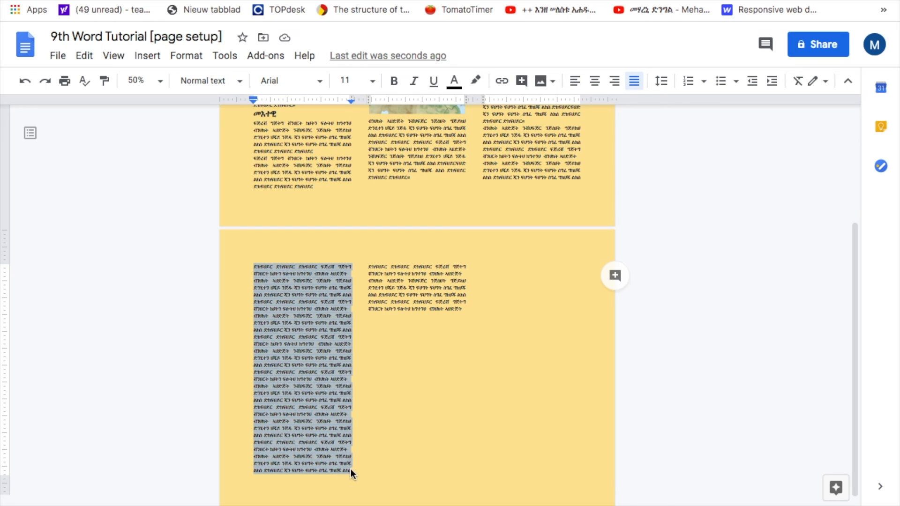
click(384, 326)
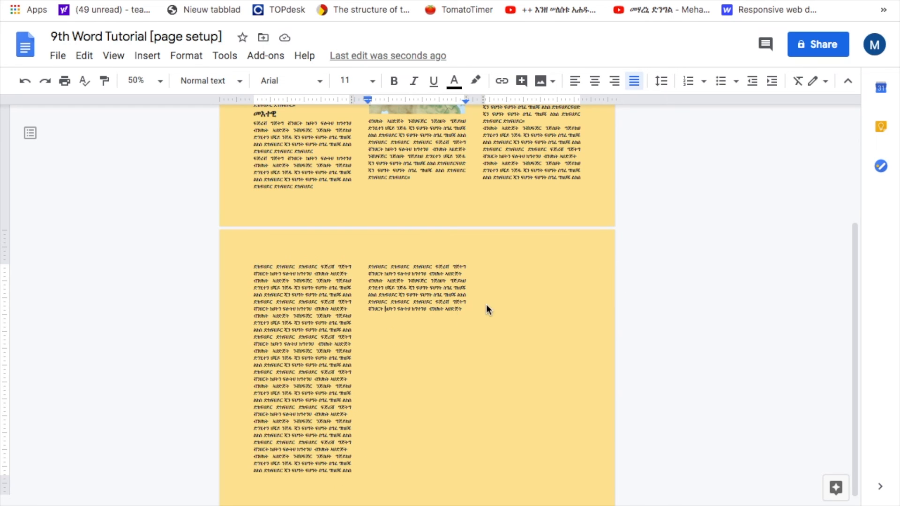
key(Return)
key(ctrl+v)
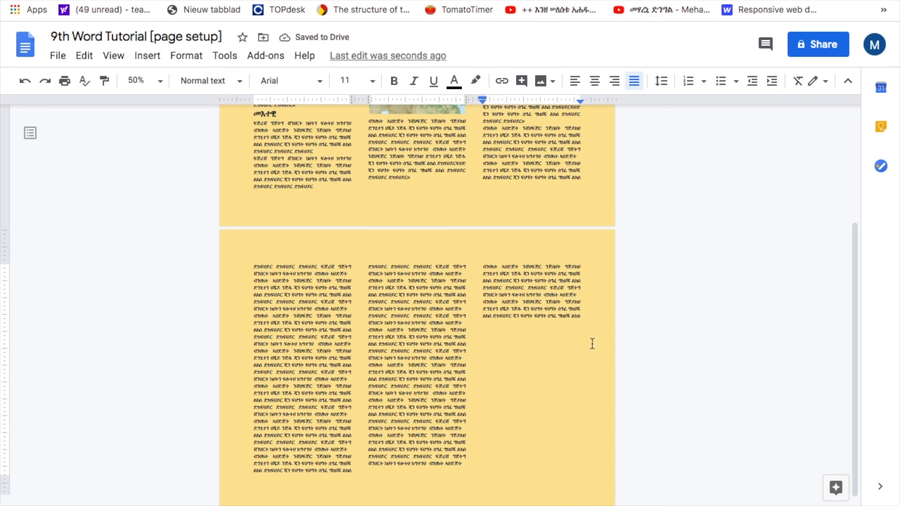
key(Return)
key(ctrl+v)
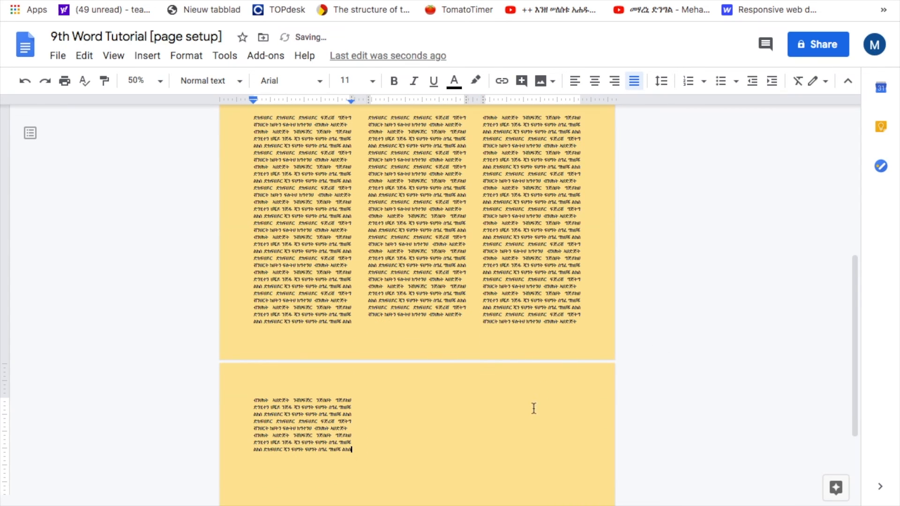
- Delete the filler text that overflowed onto the third page, together with the empty line left there
drag(373, 454, 244, 397)
key(BackSpace)
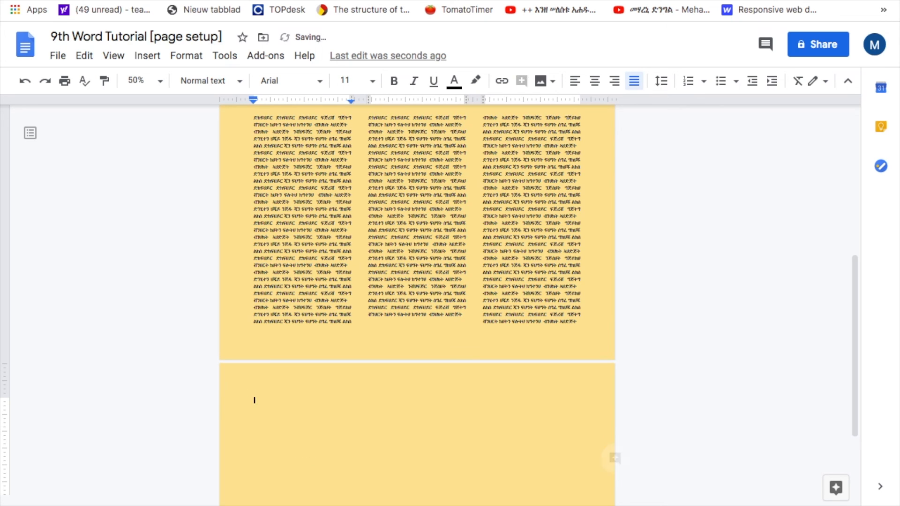
key(BackSpace)
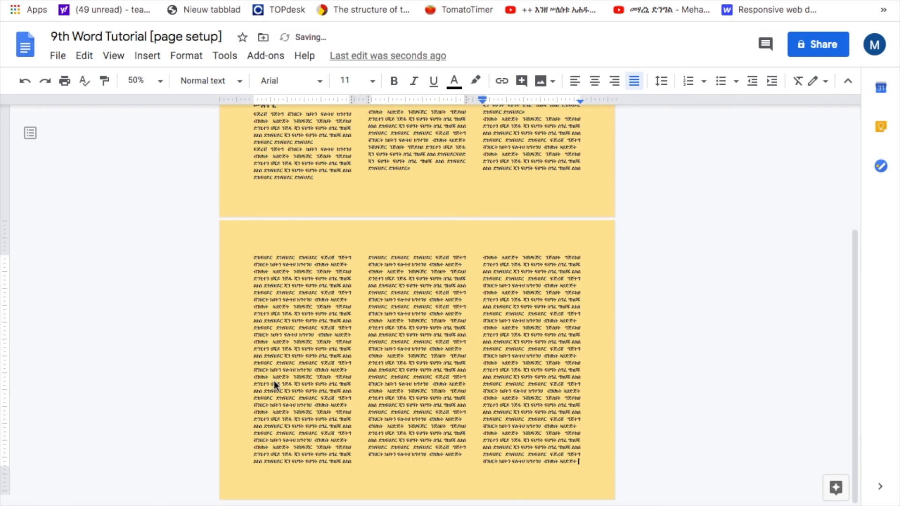
- Review the columns, headings and pictures on both brochure pages, including at 100% zoom
scroll(349, 383, up, 4)
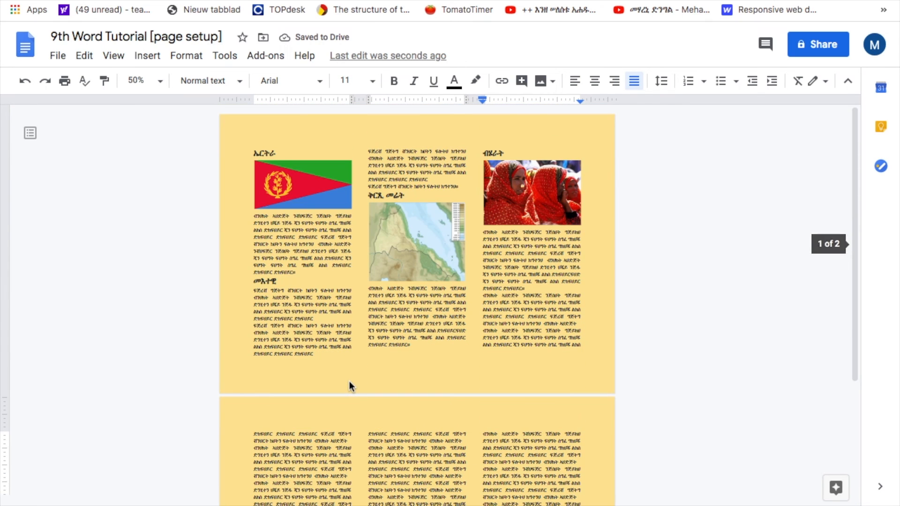
scroll(350, 381, down, 3)
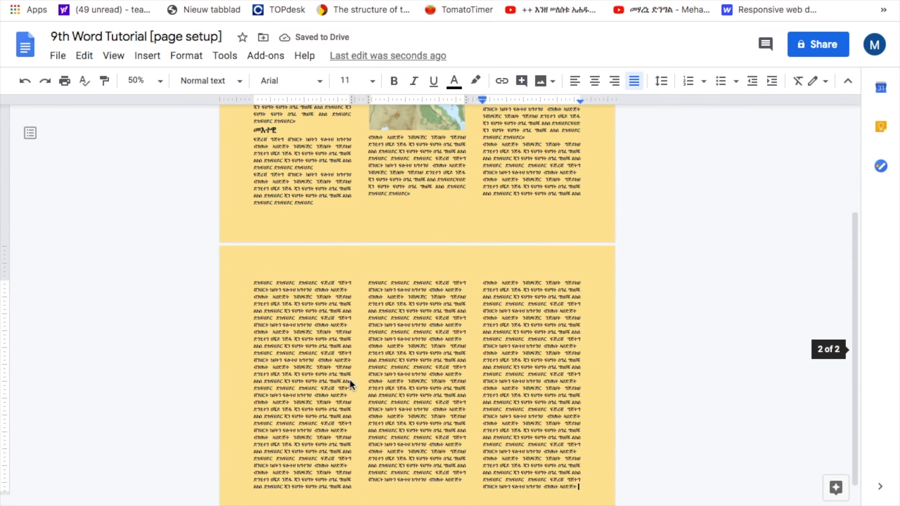
scroll(350, 380, up, 2)
scroll(349, 383, up, 1)
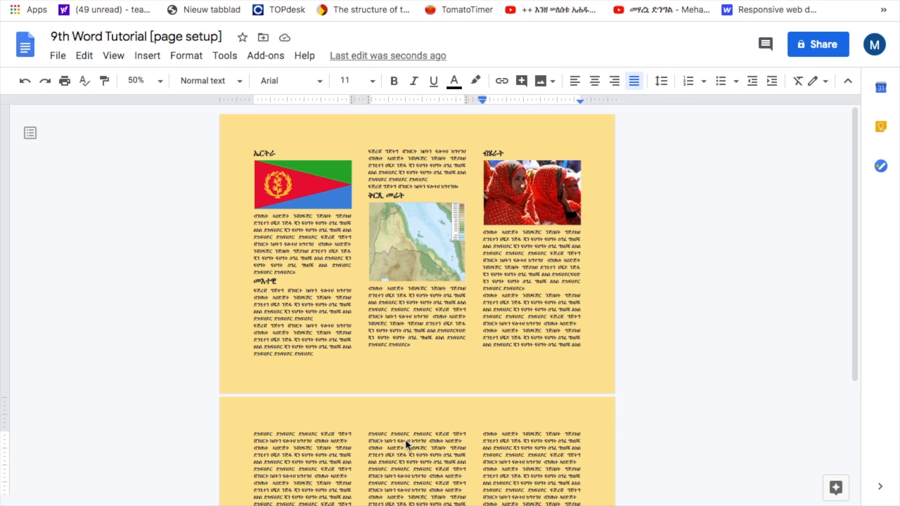
scroll(362, 439, down, 4)
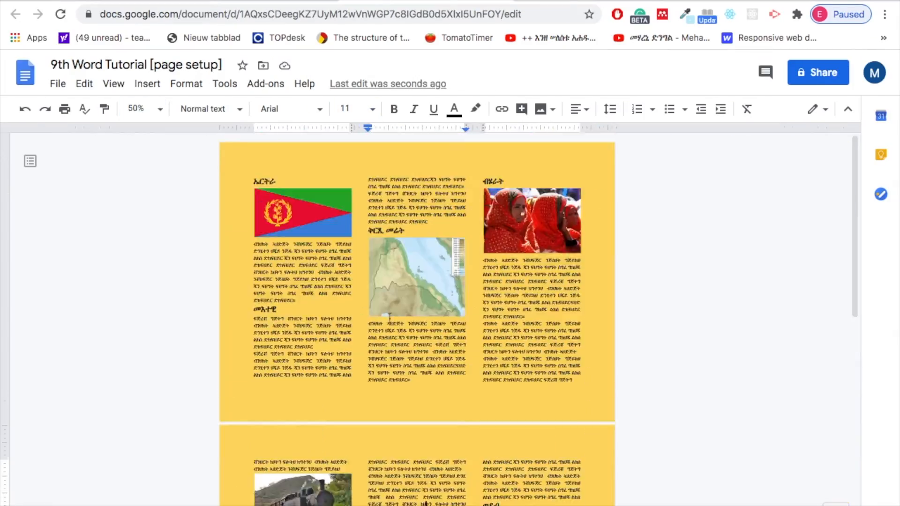
scroll(409, 287, down, 5)
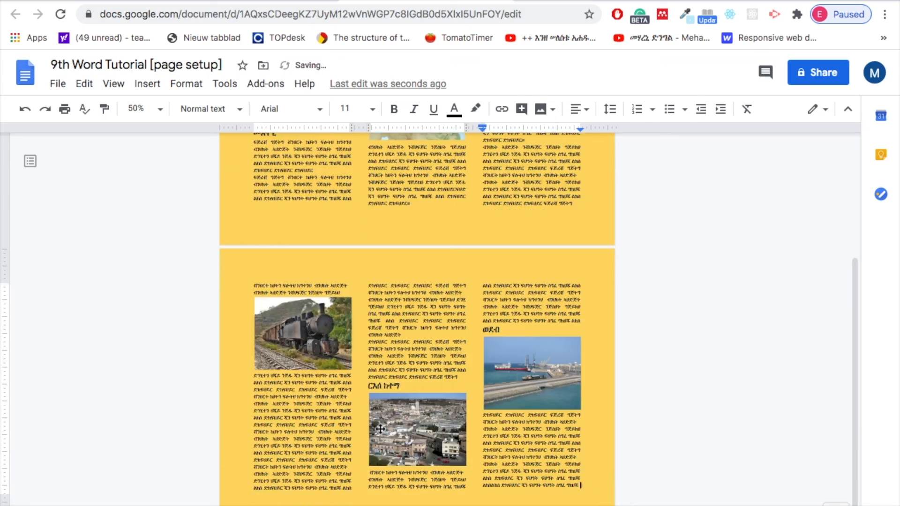
scroll(409, 287, up, 4)
click(143, 108)
click(147, 234)
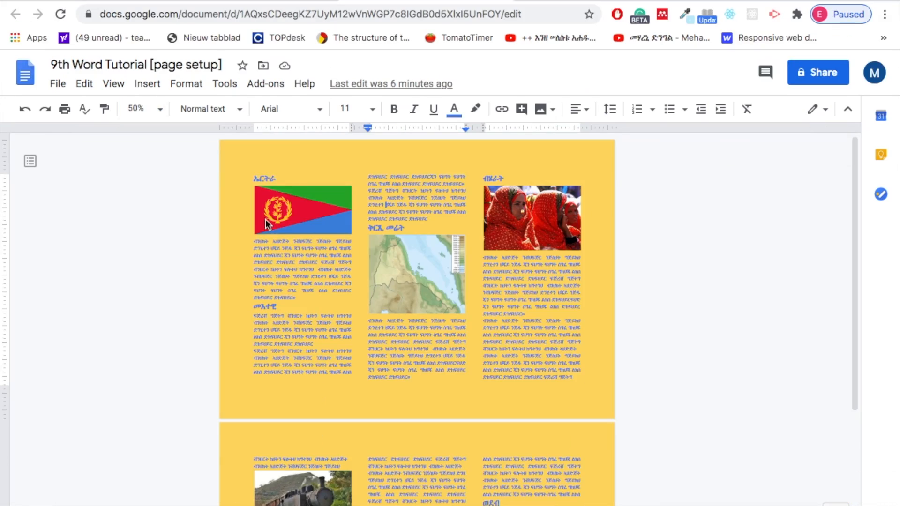
scroll(281, 300, down, 4)
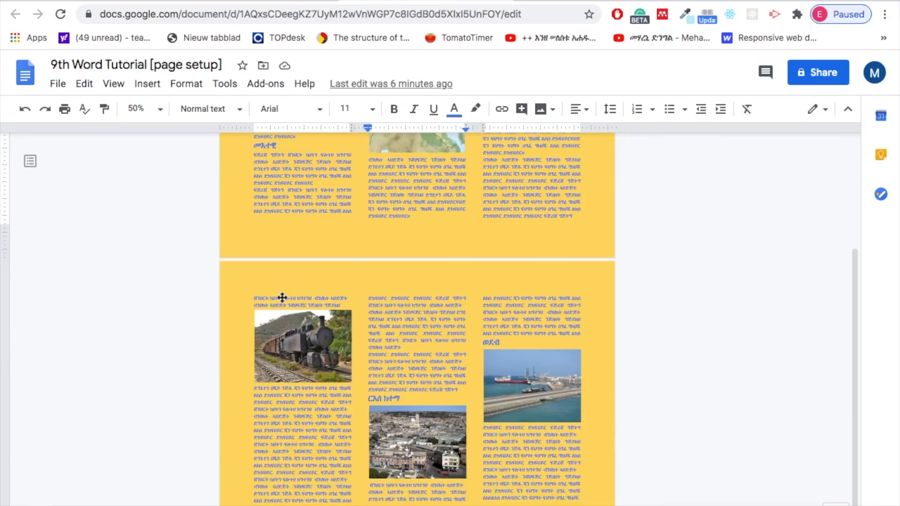
scroll(282, 297, up, 4)
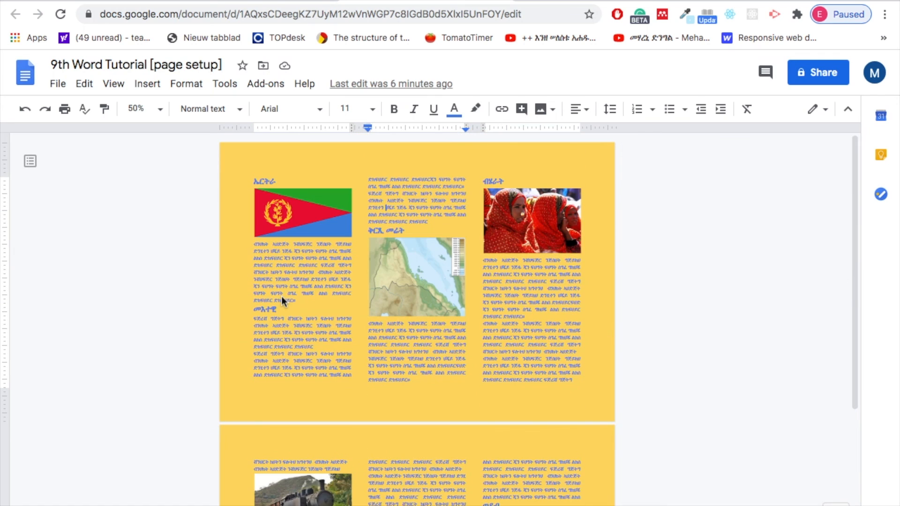
- Change the color of all text in the document to green and clear the selection
key(ctrl+a)
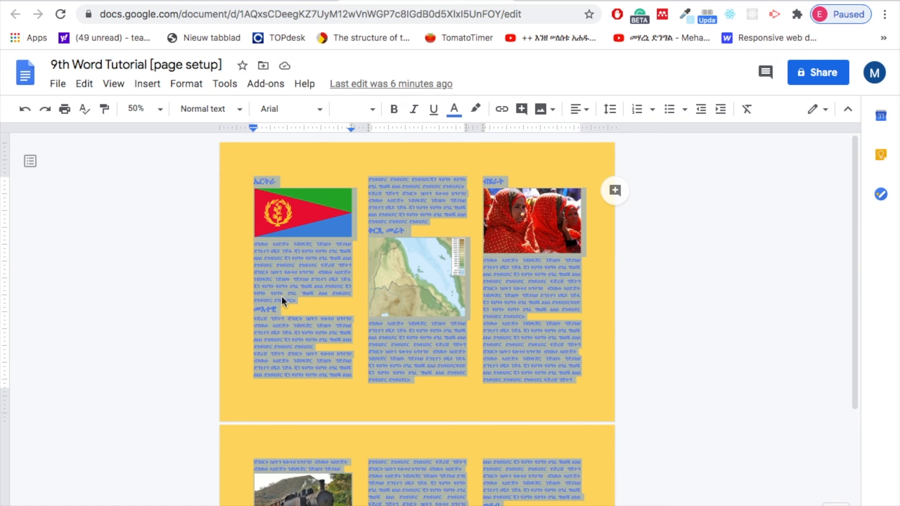
click(452, 114)
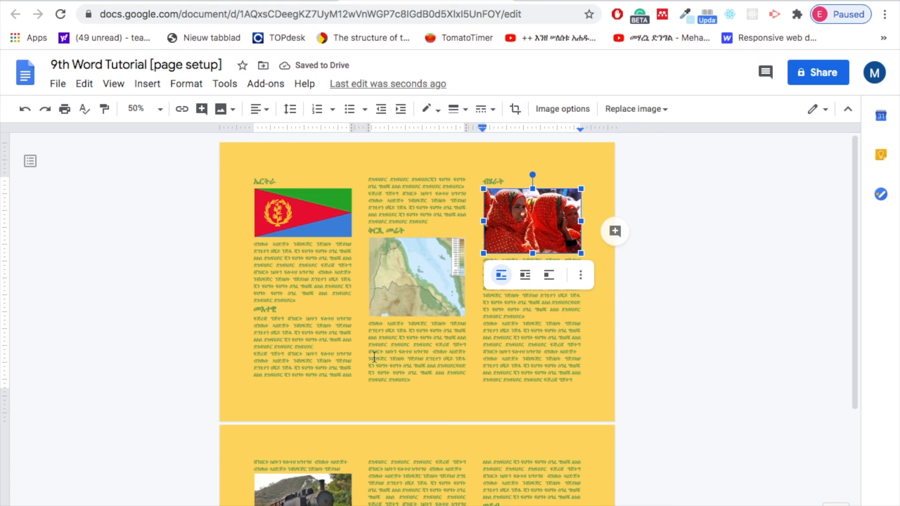
click(414, 363)
- Examine the green text and the pictures across both pages at 100% zoom and return the zoom to 50%
scroll(399, 360, down, 5)
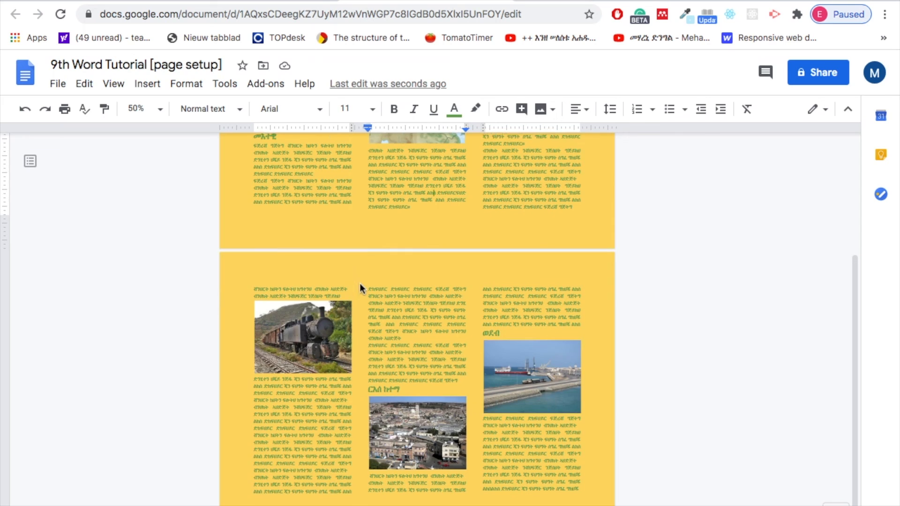
scroll(359, 284, up, 4)
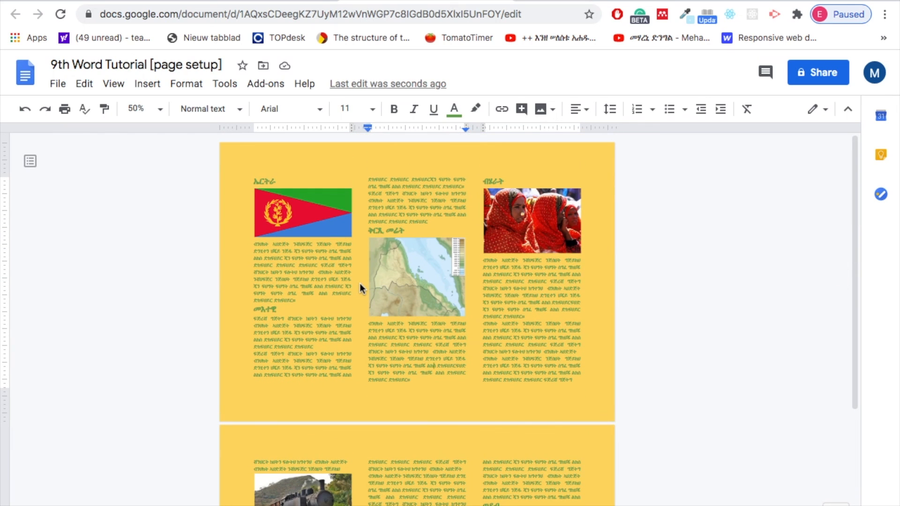
click(158, 110)
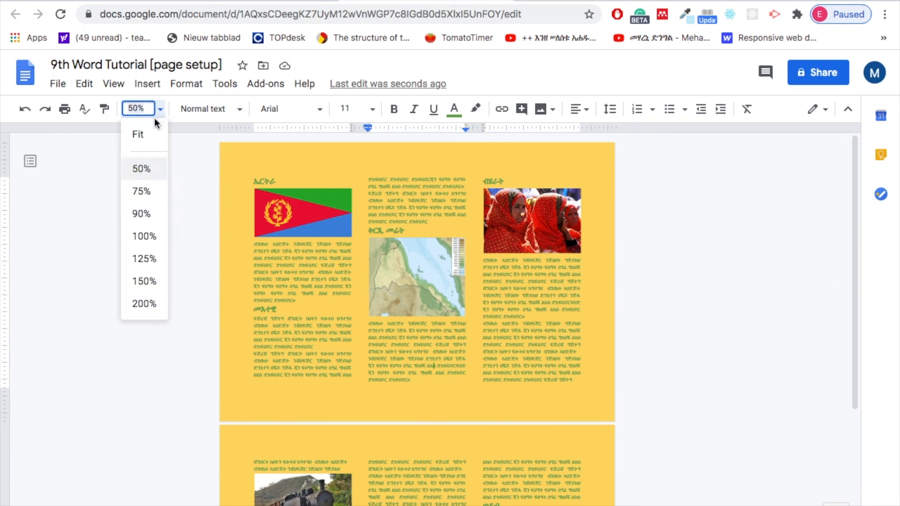
click(146, 236)
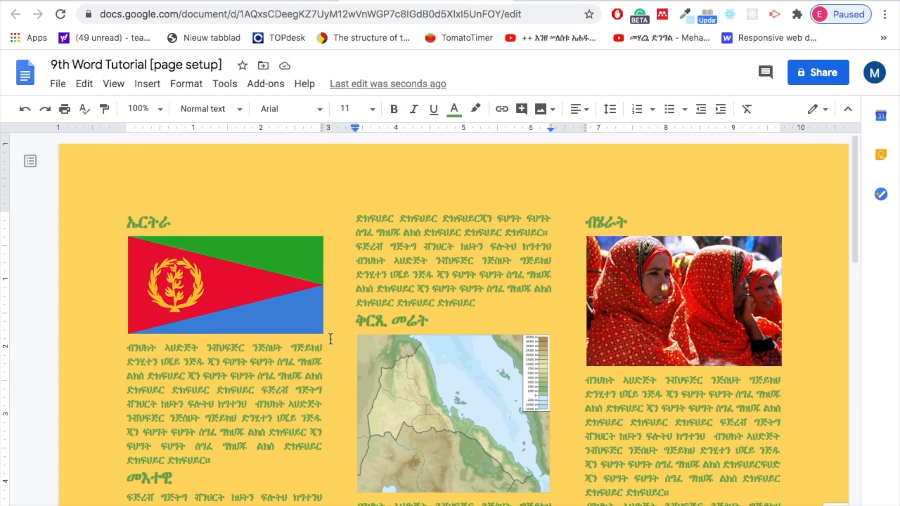
scroll(347, 309, down, 1)
scroll(347, 309, down, 10)
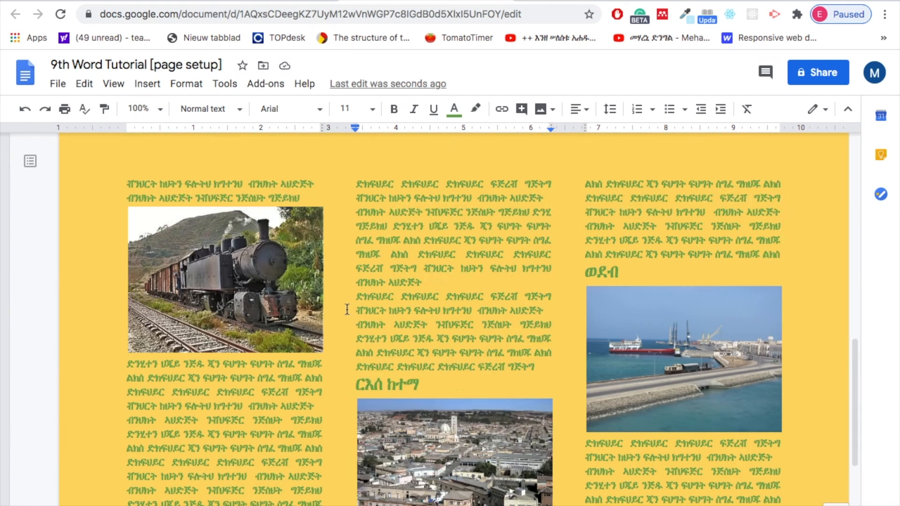
scroll(346, 309, down, 10)
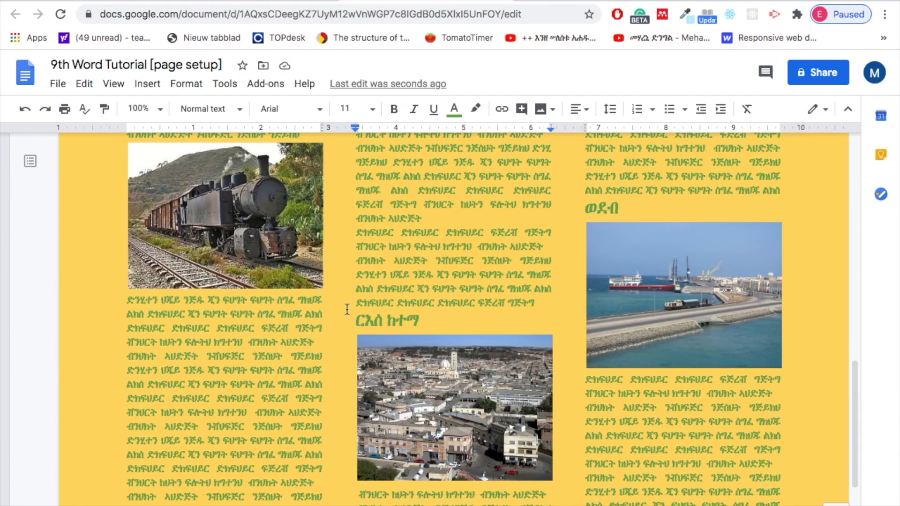
scroll(347, 309, up, 20)
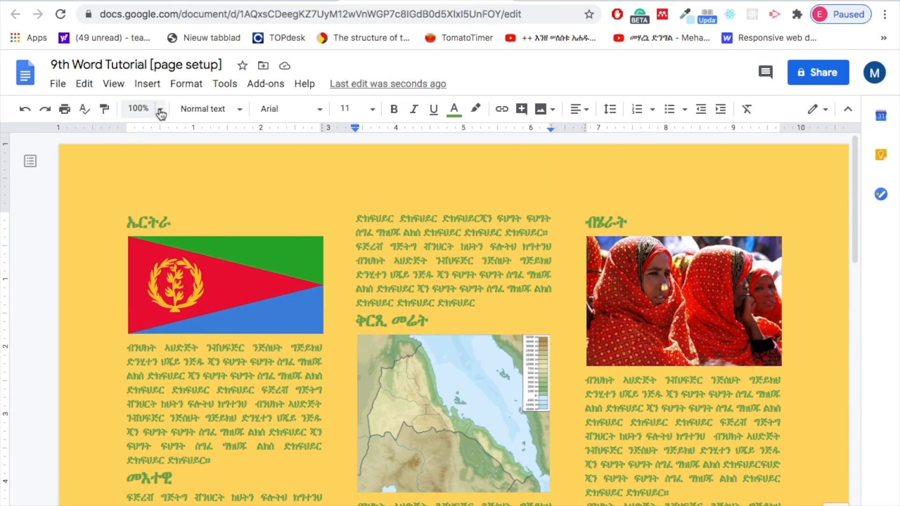
click(160, 109)
click(142, 170)
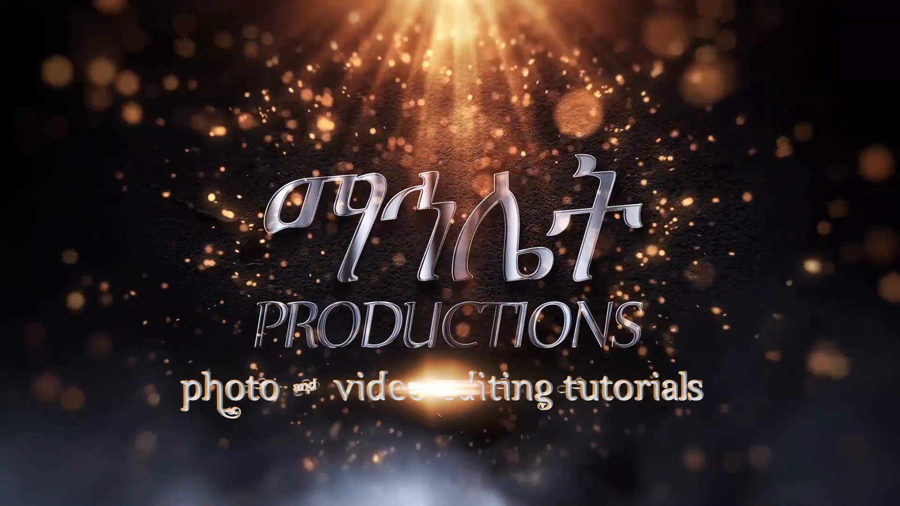